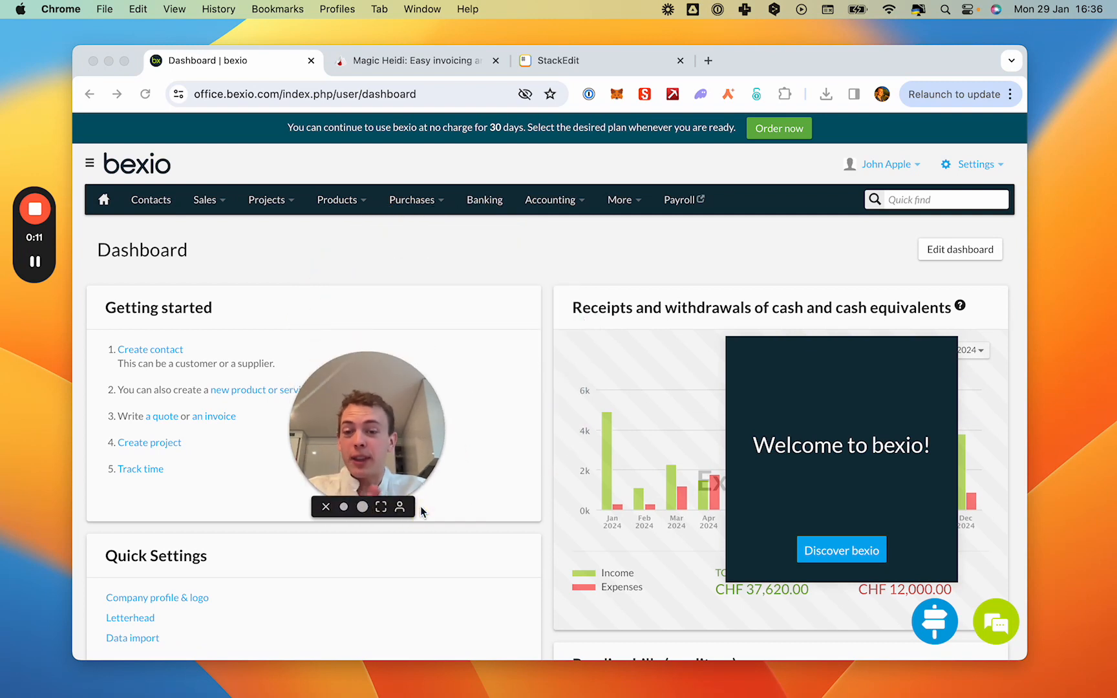
Switch to the Magic Heidi site, enter its app as a guest and dismiss the Go Pro subscription offer.
left_click_drag(366, 432, 121, 576)
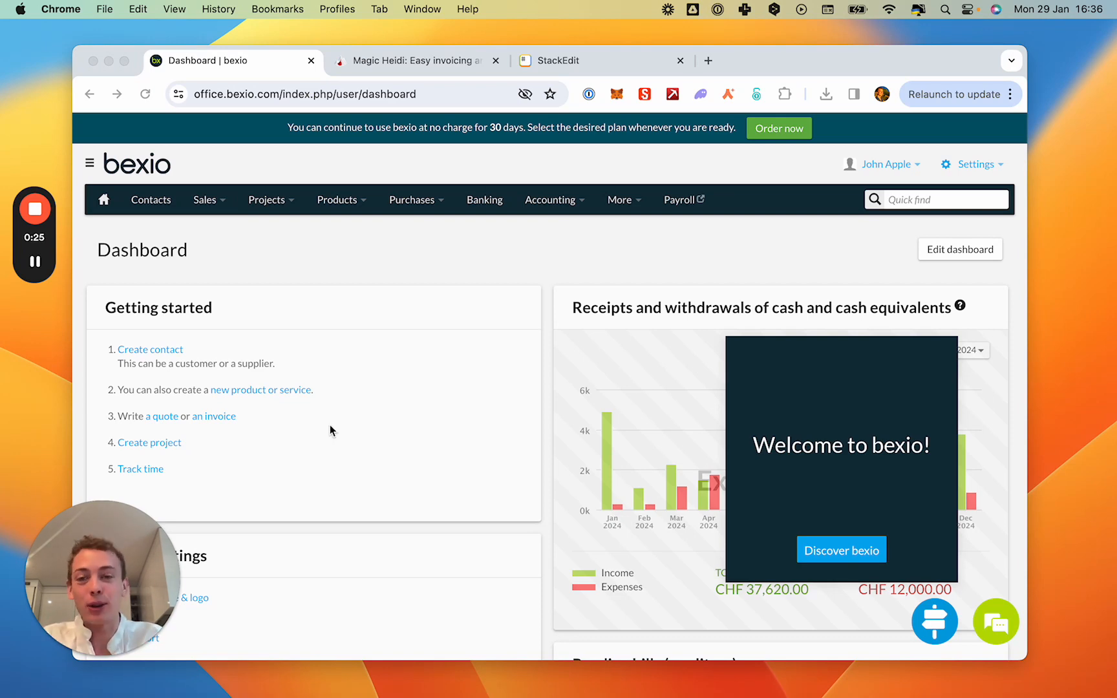
left_click(362, 62)
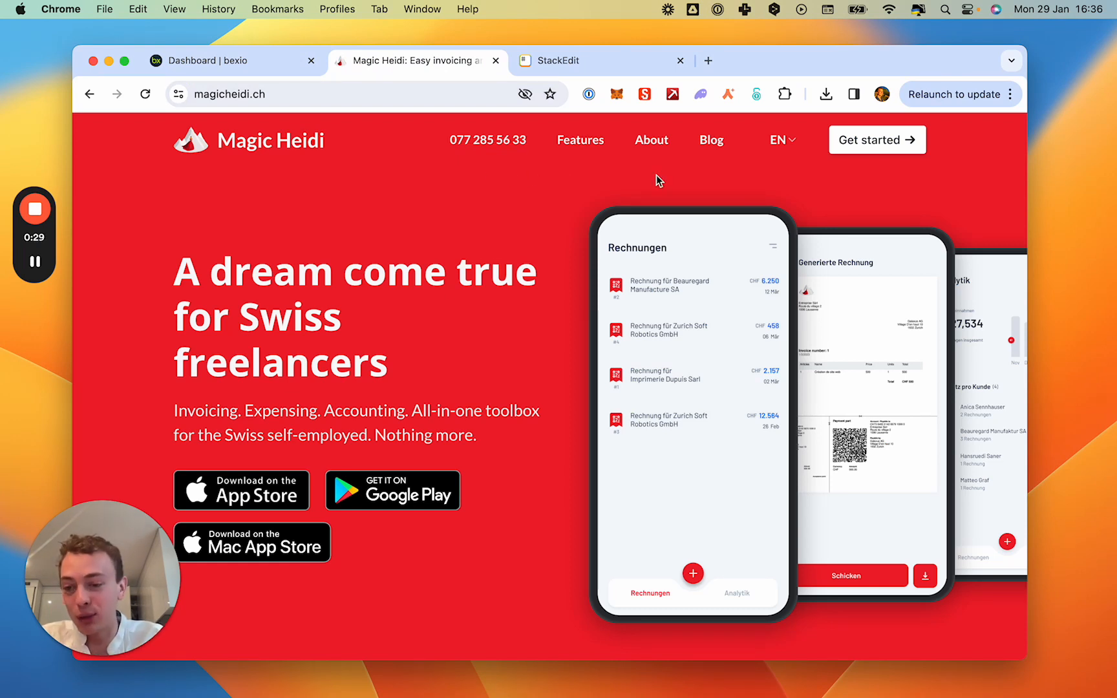
left_click(877, 138)
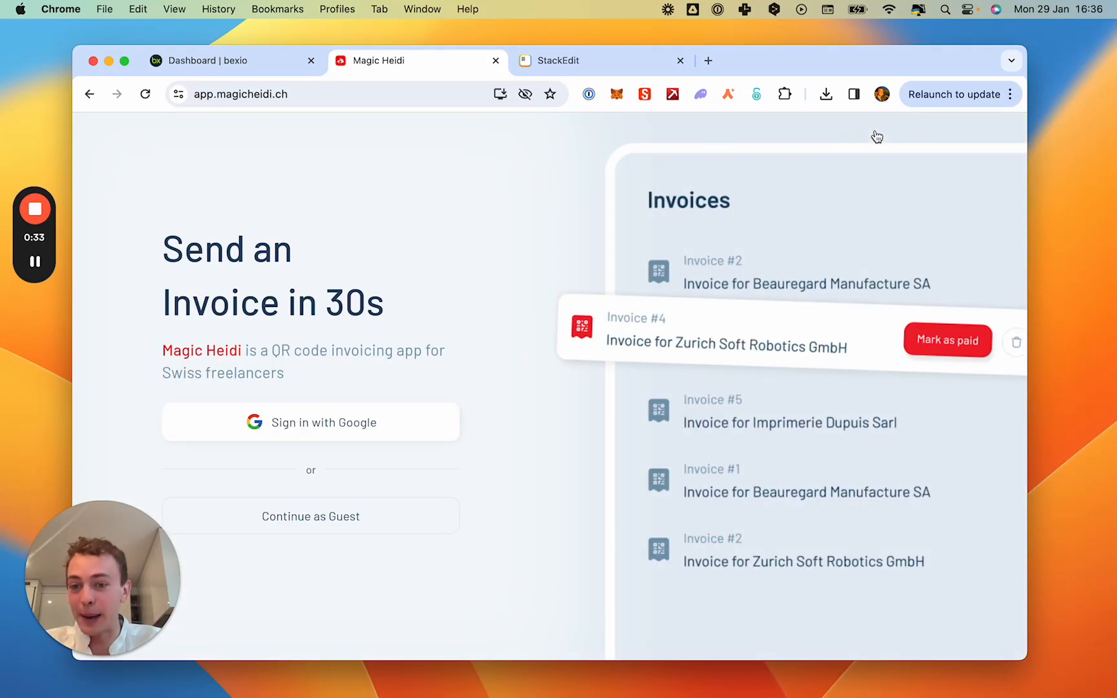
left_click(363, 521)
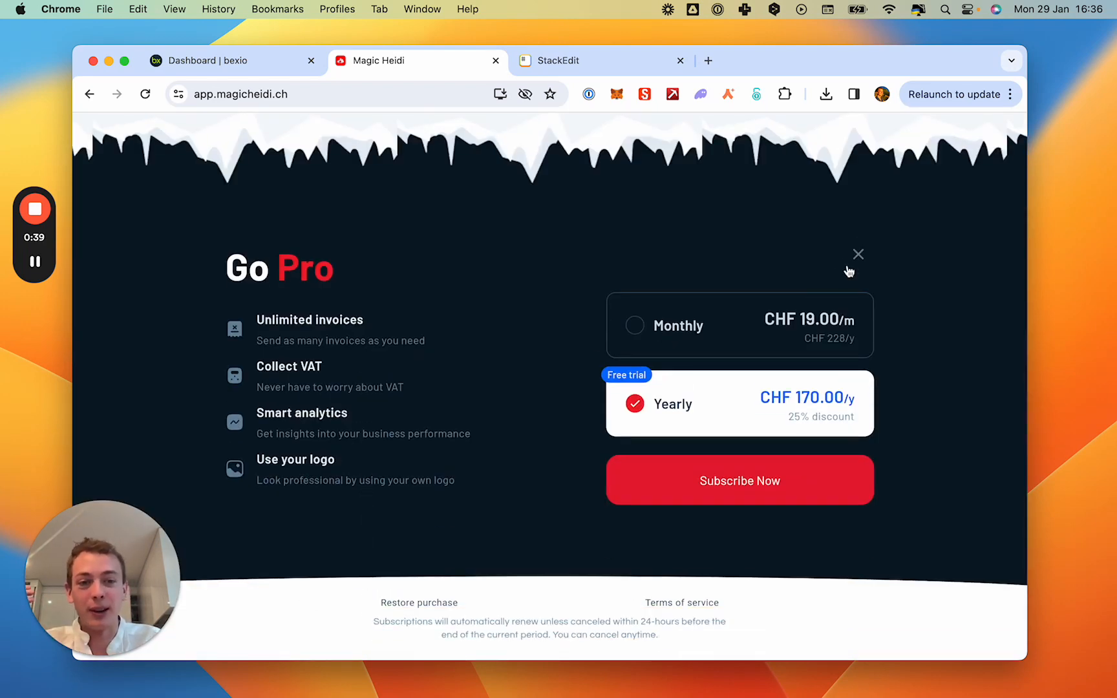
left_click(859, 255)
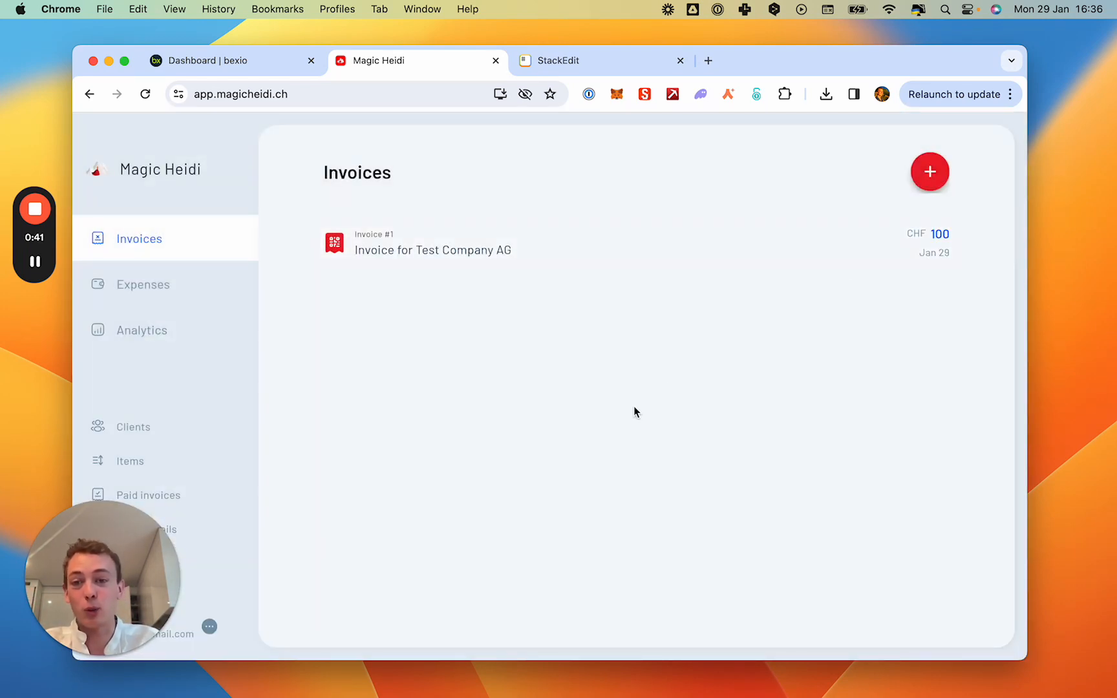
Open the invoice for Test Company AG and inspect its Website Development (test) item without editing it.
left_click(511, 254)
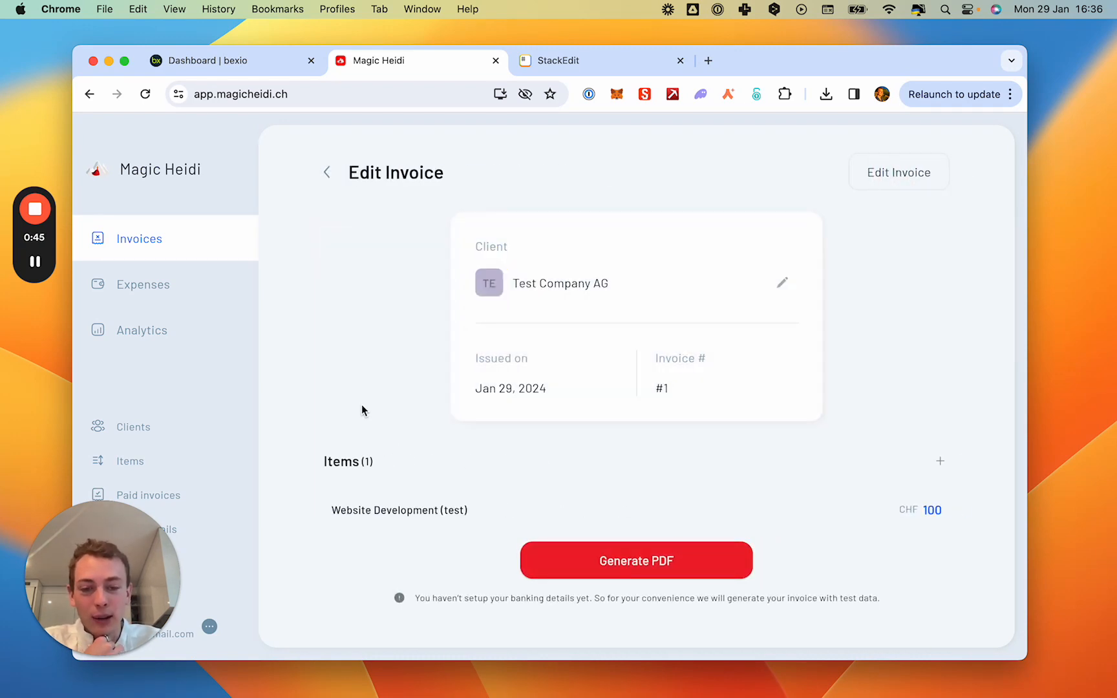
left_click(433, 512)
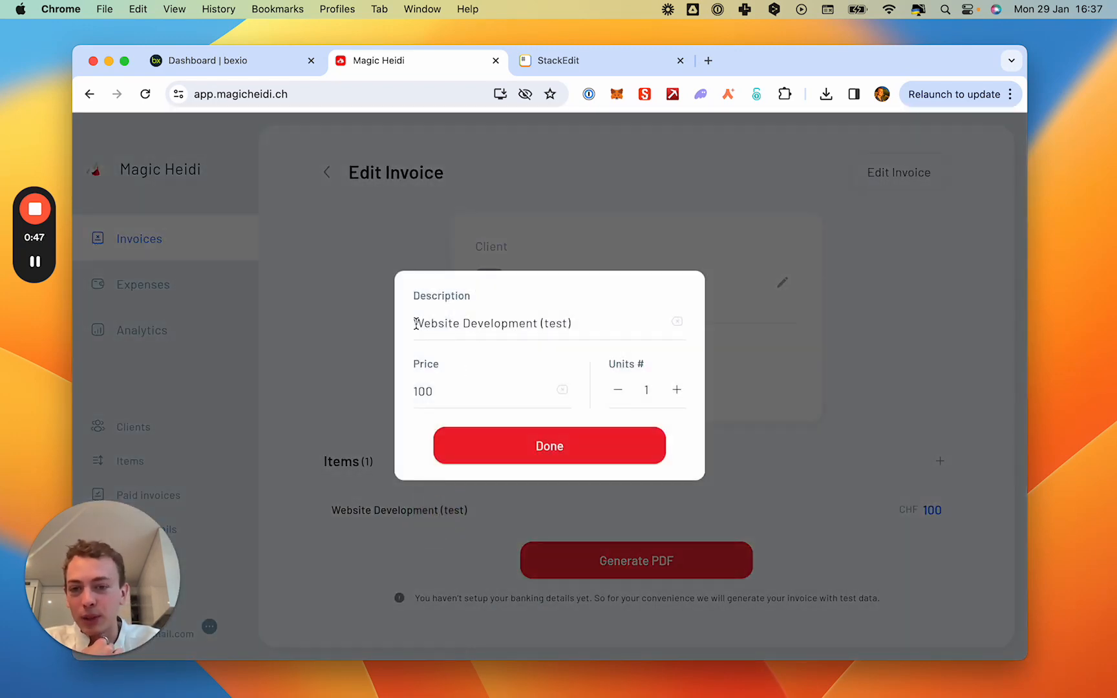
left_click_drag(416, 323, 633, 321)
left_click(555, 448)
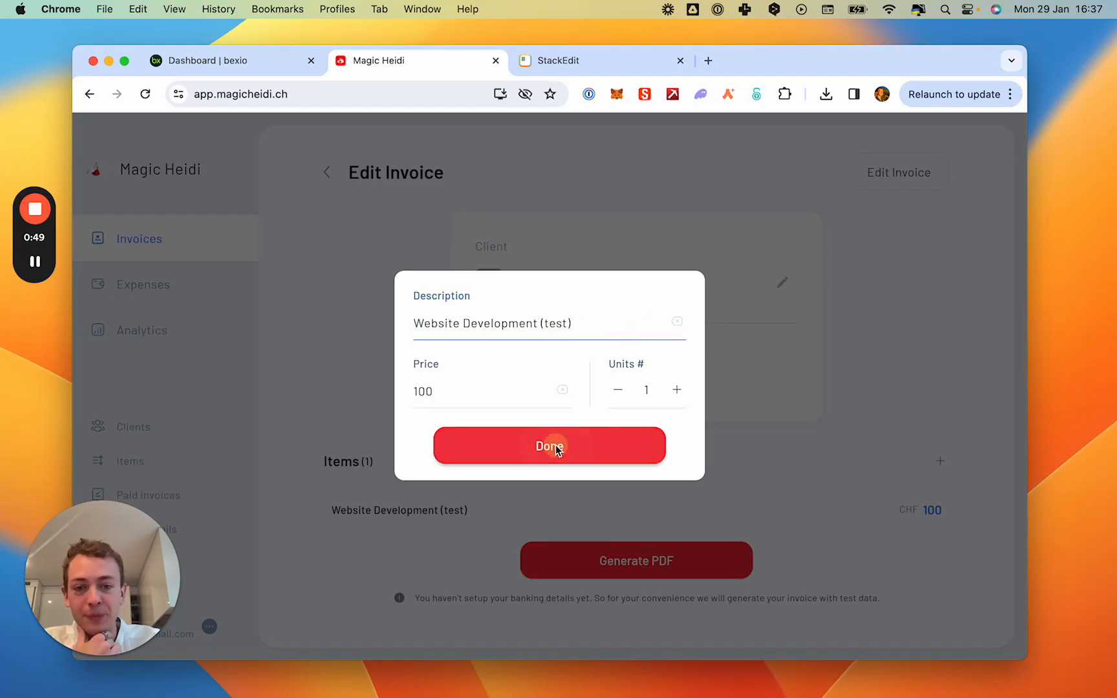
Generate the PDF of the Test Company AG invoice and examine its QR payment part.
left_click(628, 556)
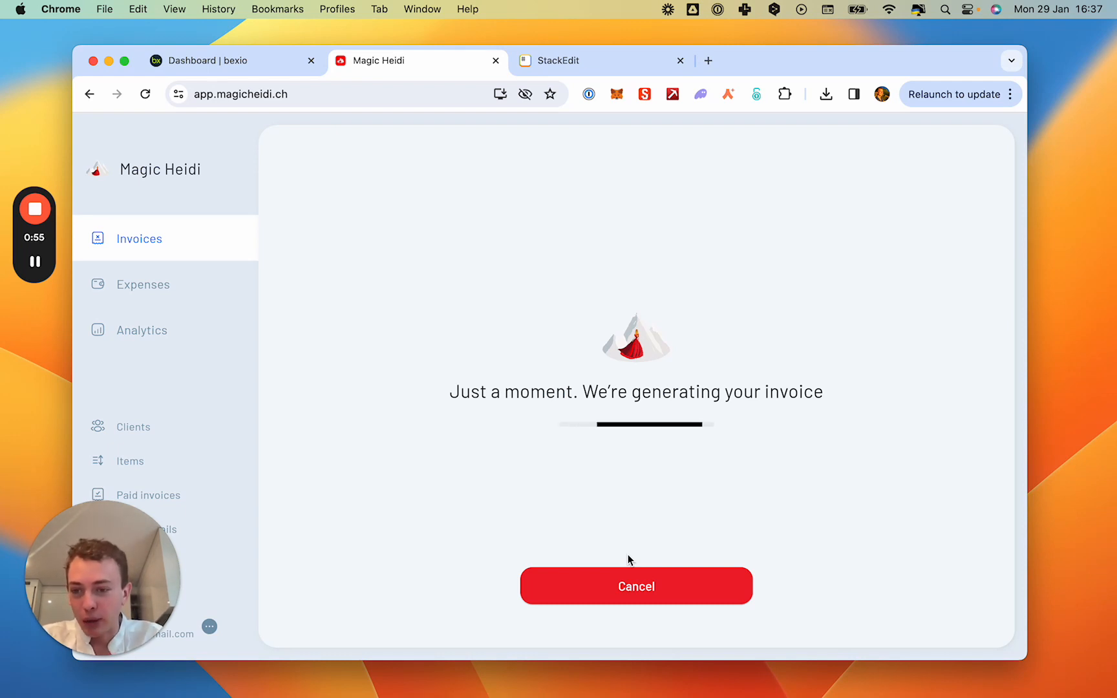
left_click_drag(93, 588, 1015, 119)
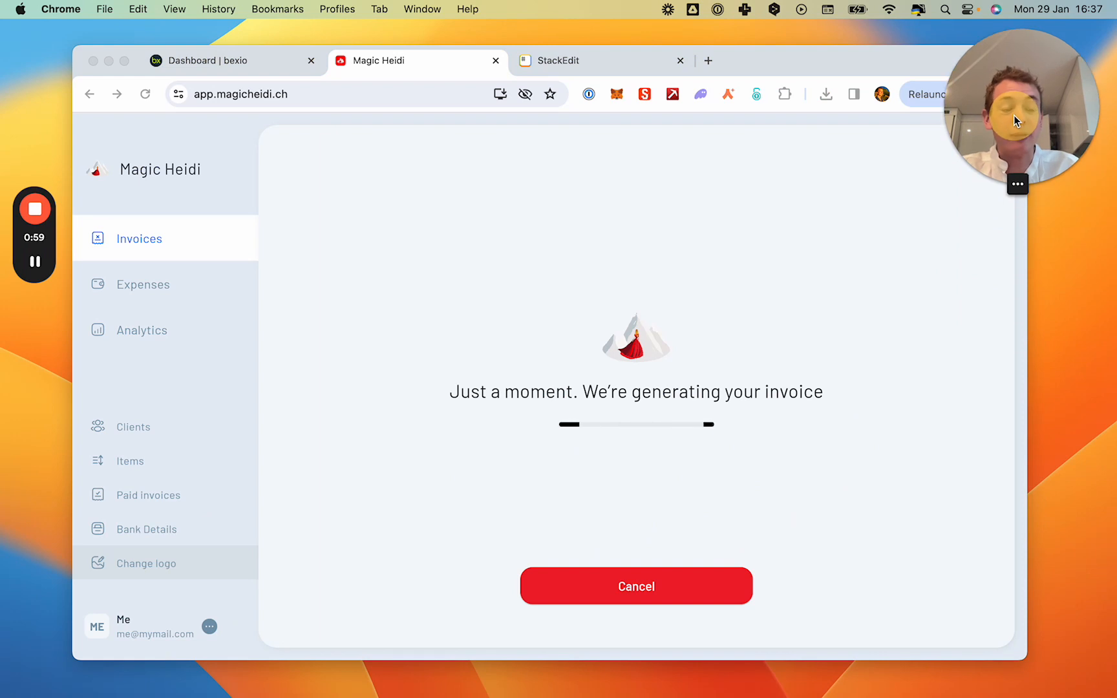
scroll(660, 410, "down", 10)
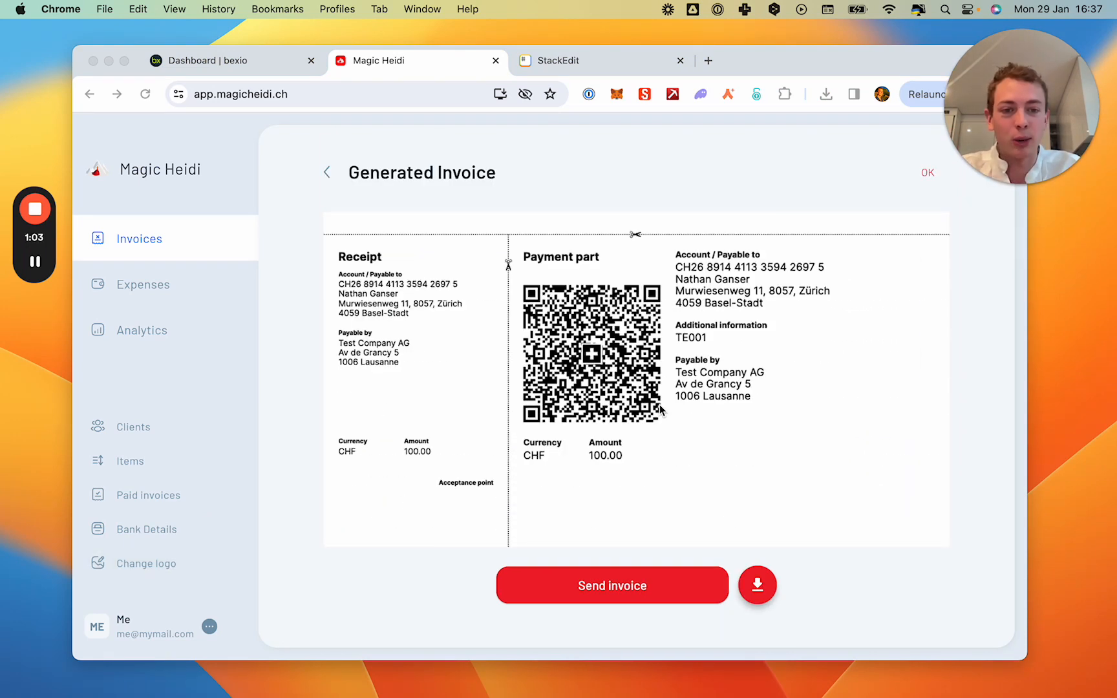
scroll(689, 388, "up", 2)
left_click(696, 343)
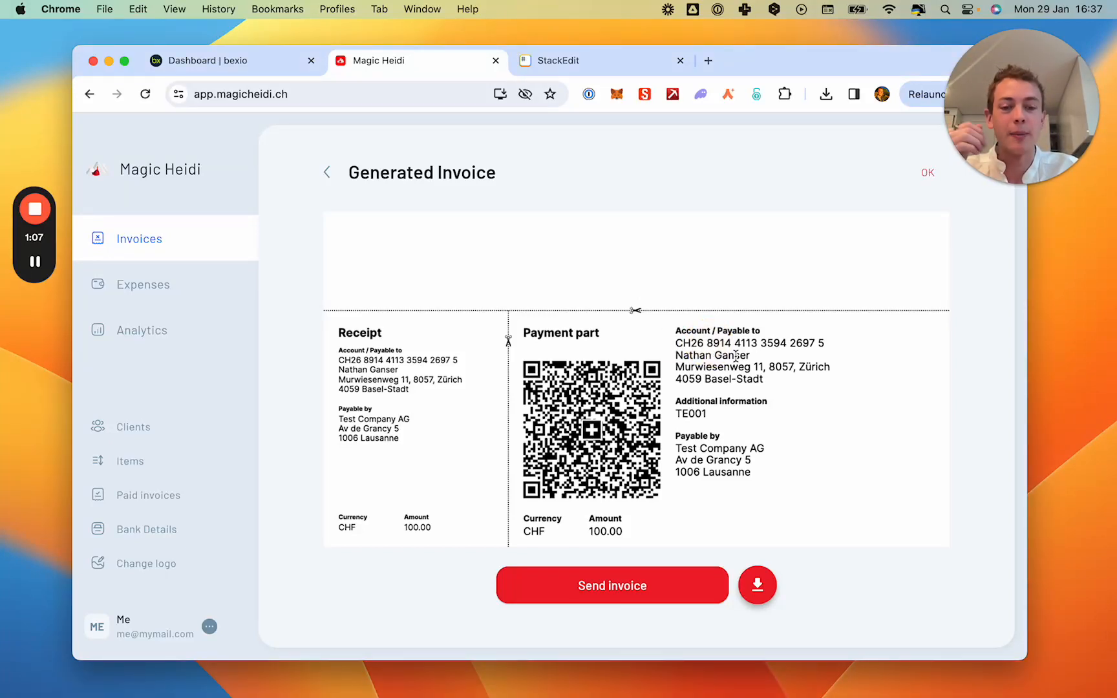
scroll(736, 356, "up", 5)
Close the generated invoice and view the bank details form.
left_click(925, 175)
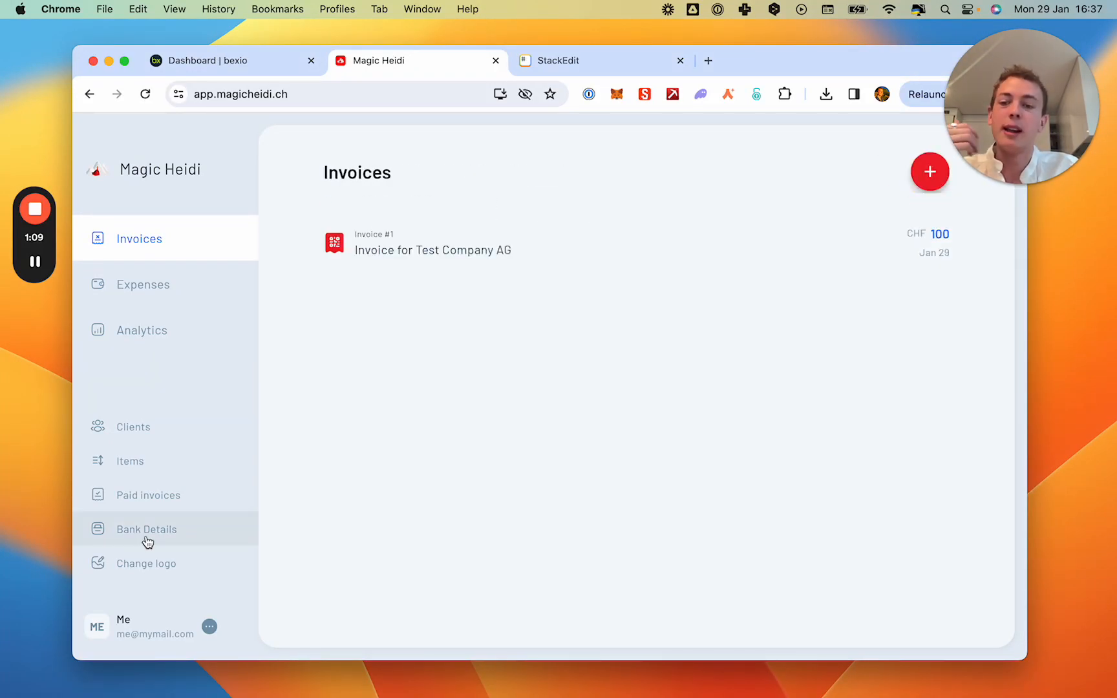
left_click(137, 539)
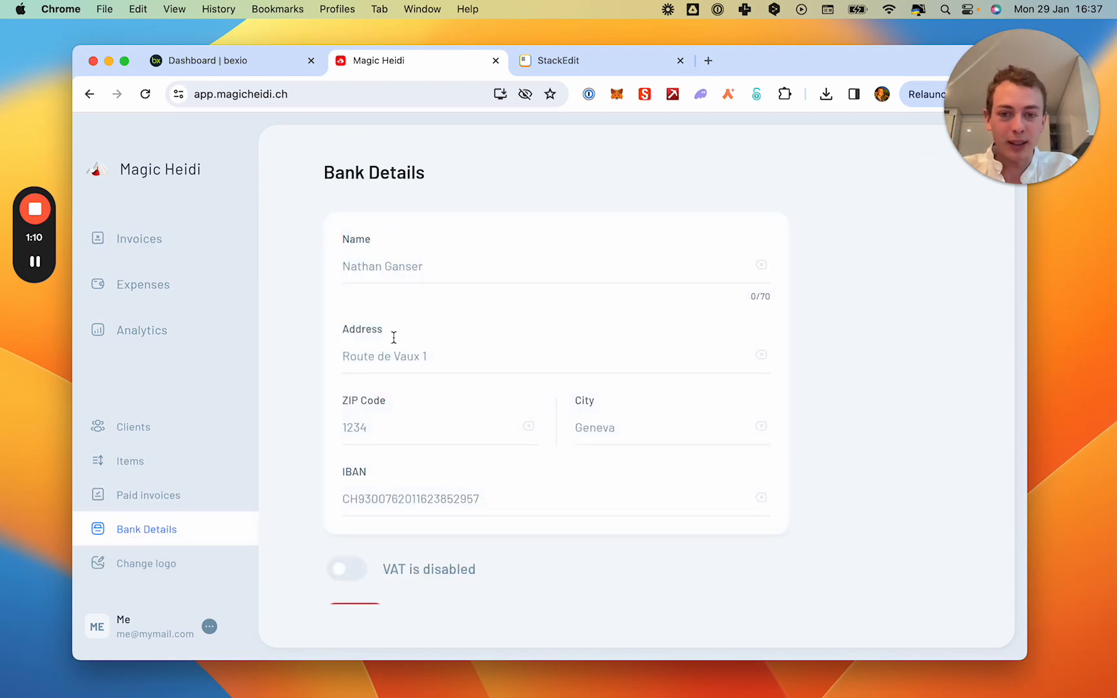
Close Magic Heidi, switch to bexio and open its sales invoice list, postponing the VAT settings check.
left_click(496, 60)
left_click(263, 60)
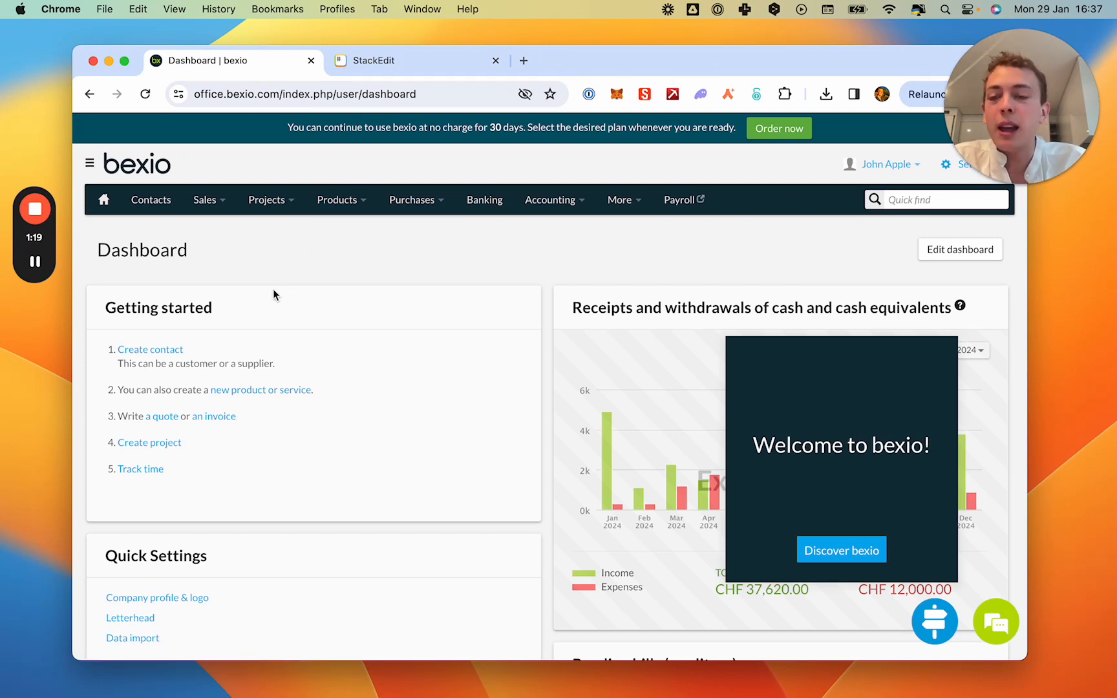
mouse_move(217, 205)
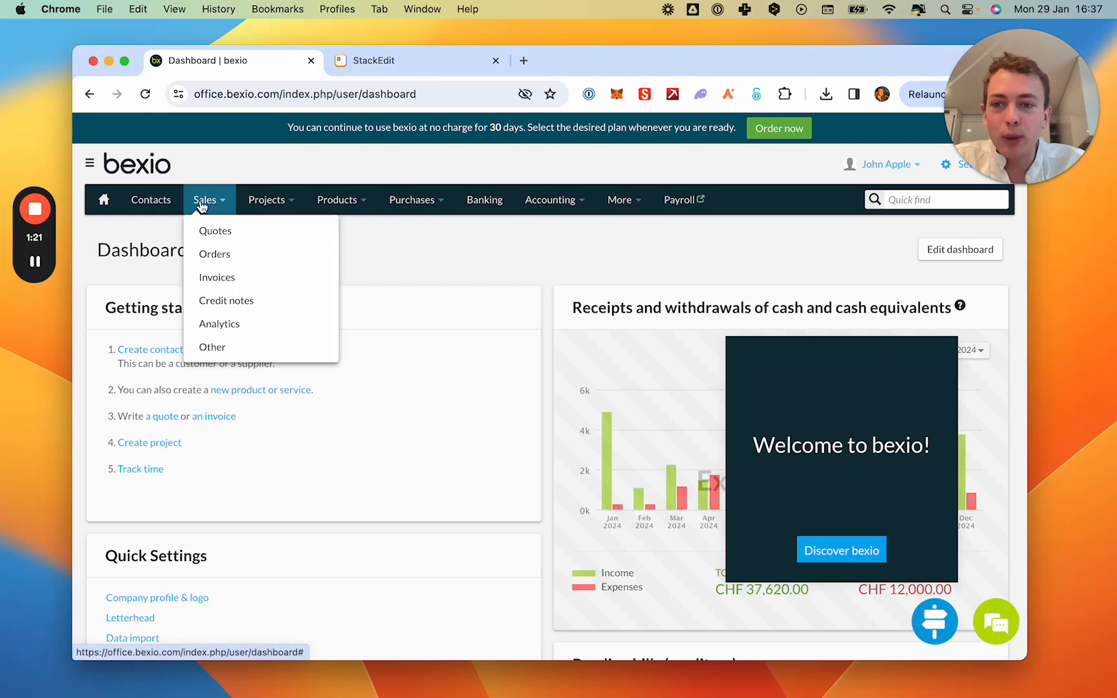
left_click(224, 276)
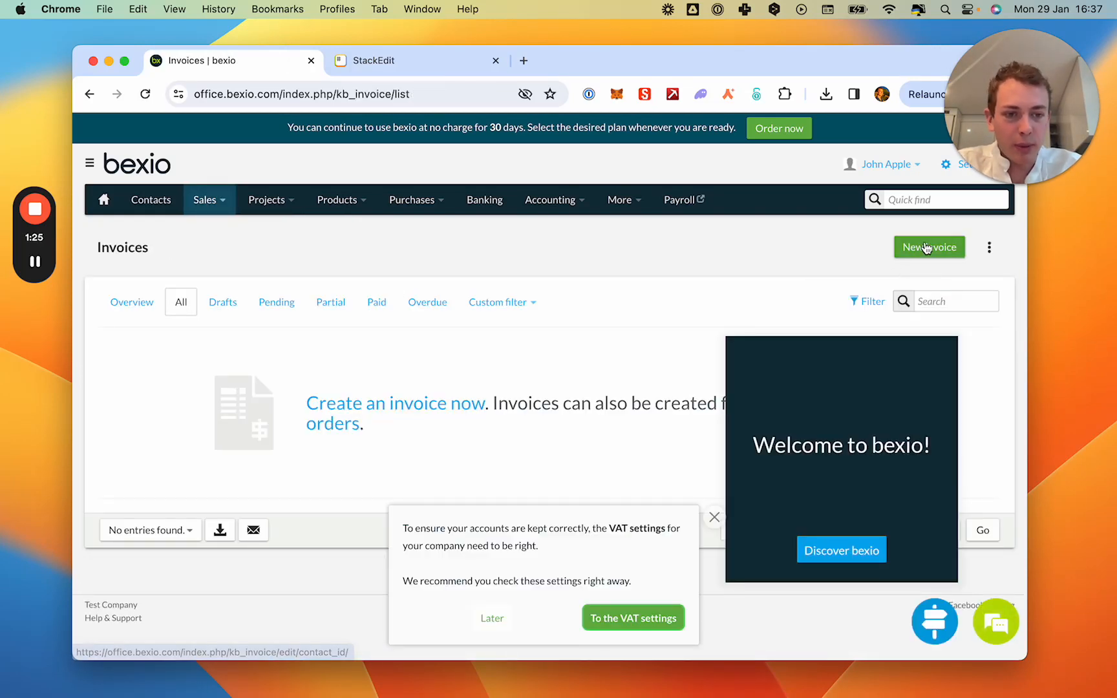
left_click(494, 619)
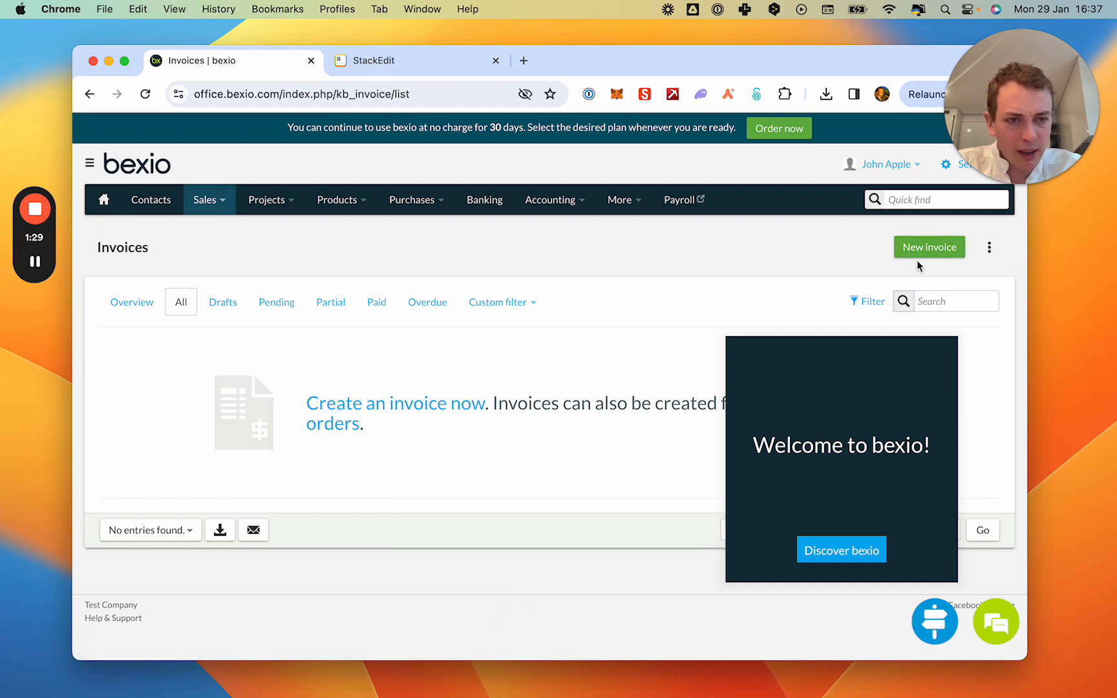
Start a new invoice and create the company contact Test Company AG for it.
left_click(916, 240)
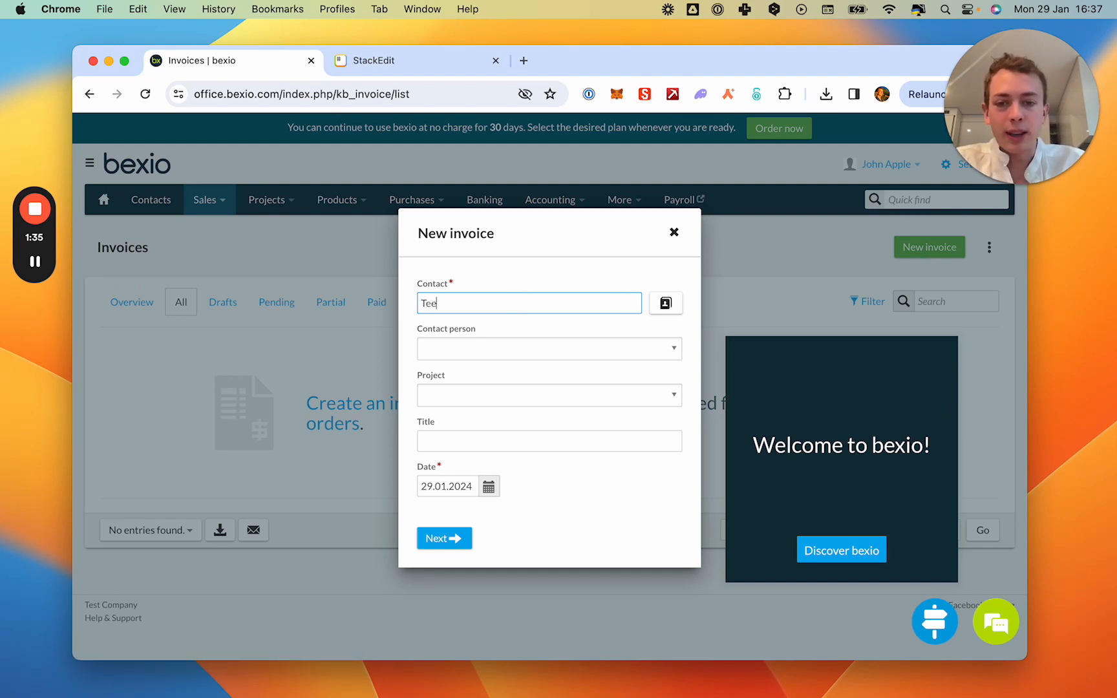
left_click(477, 338)
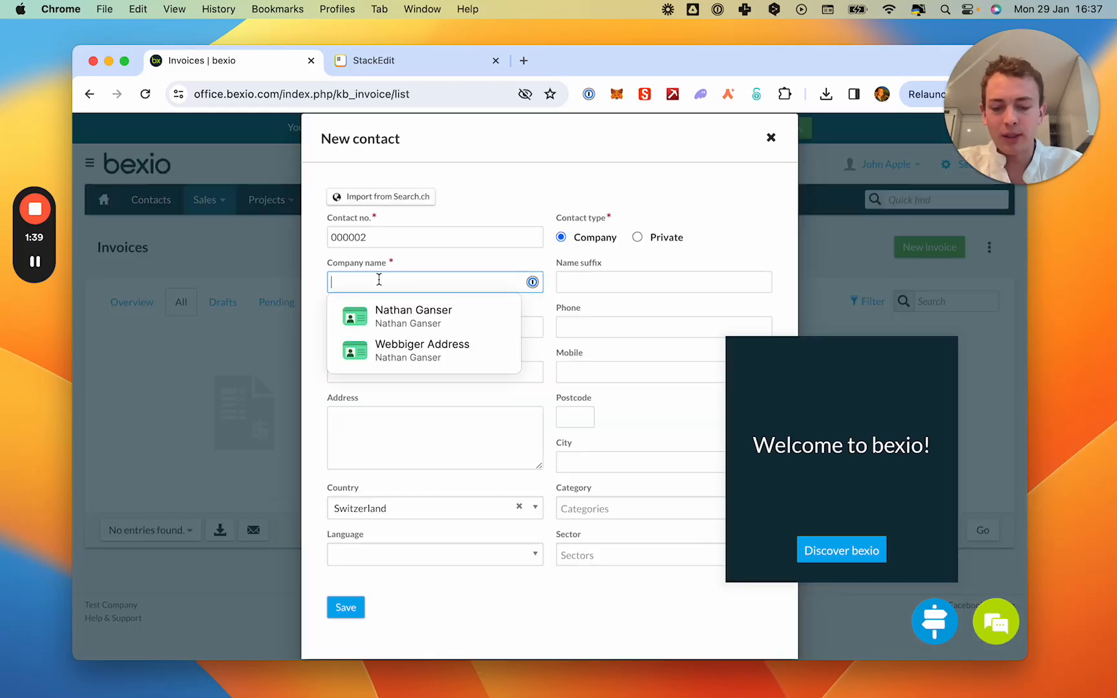
type("Test Company AG")
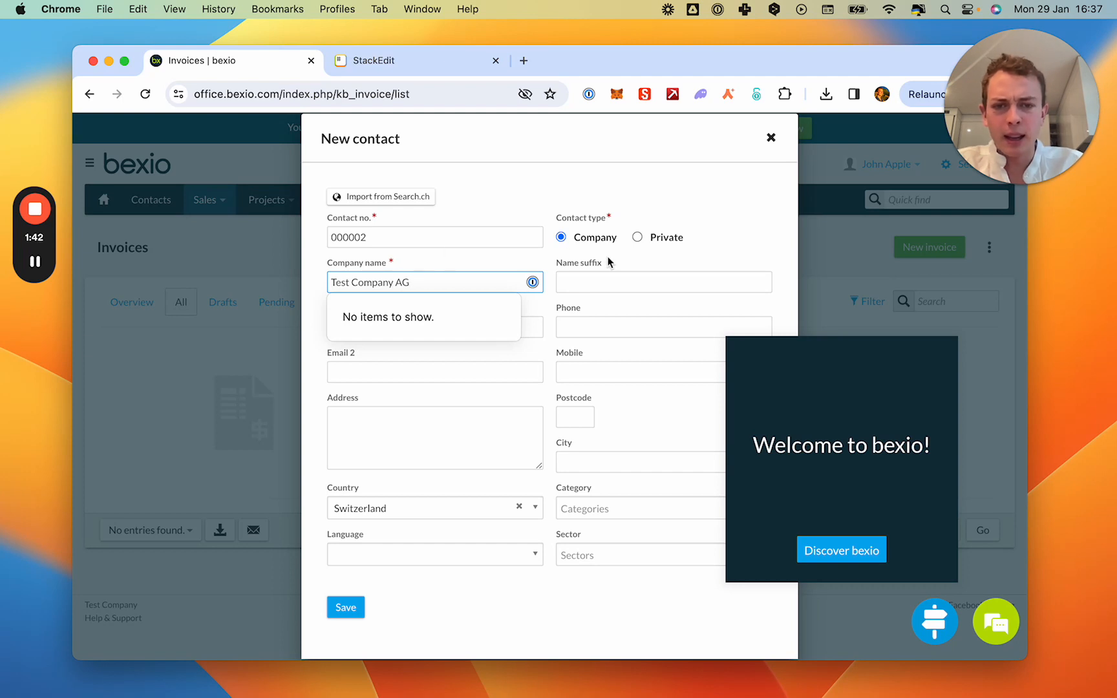
left_click(608, 261)
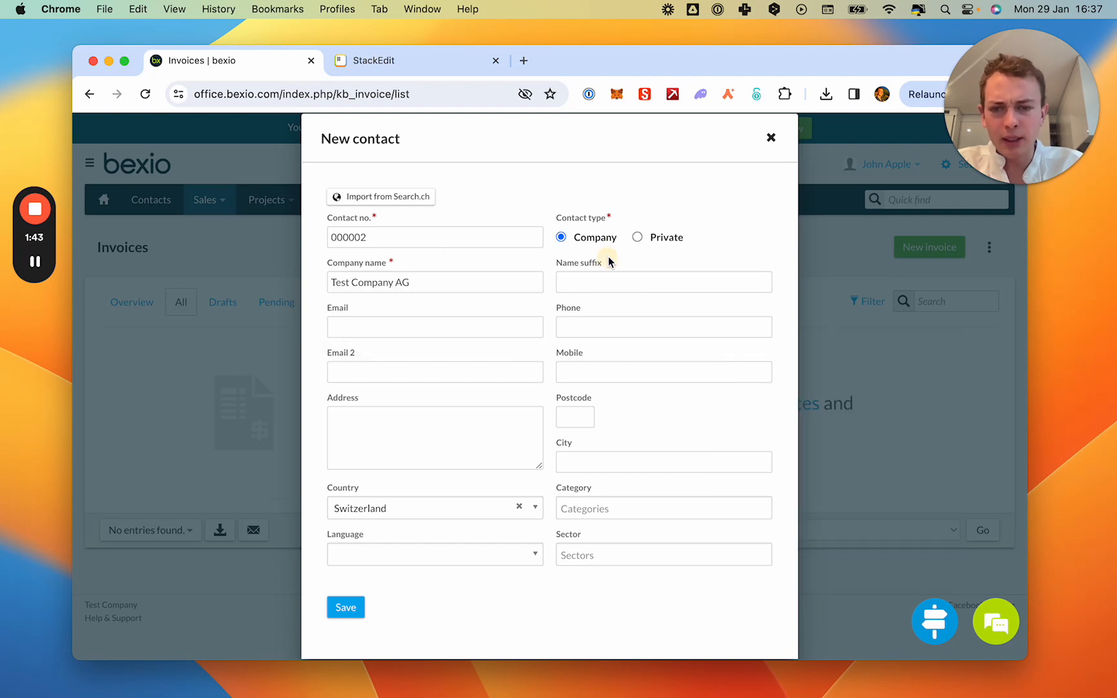
left_click(345, 607)
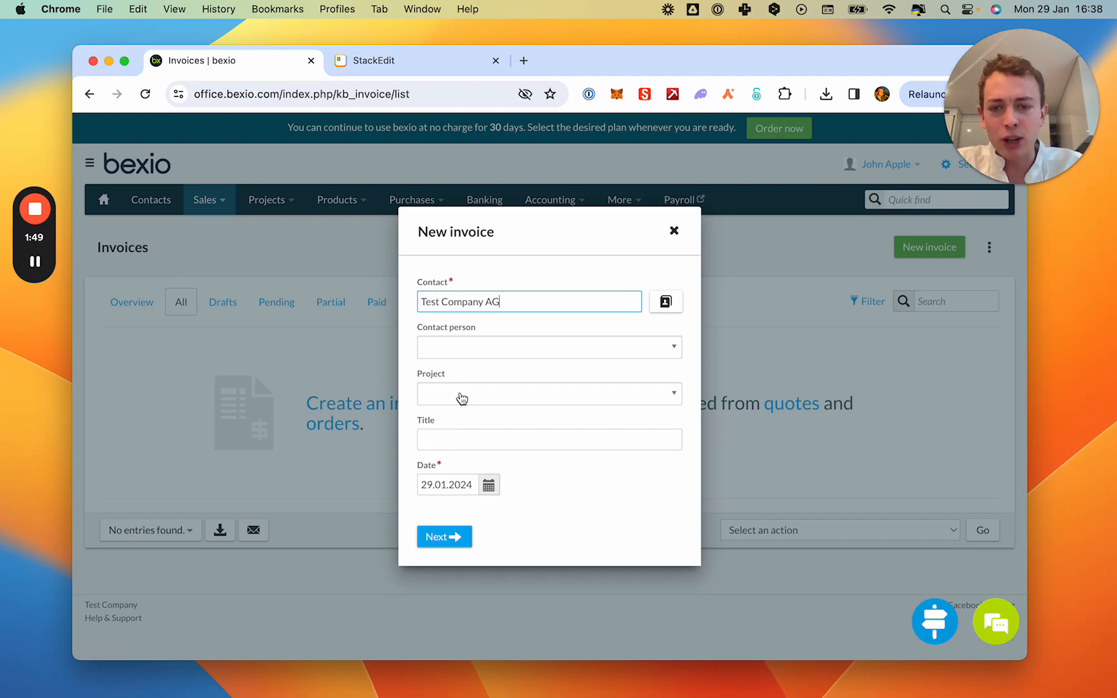
Create the draft invoice for Test Company AG dated 29.01.2024 and dismiss the integration advertisement.
left_click(447, 537)
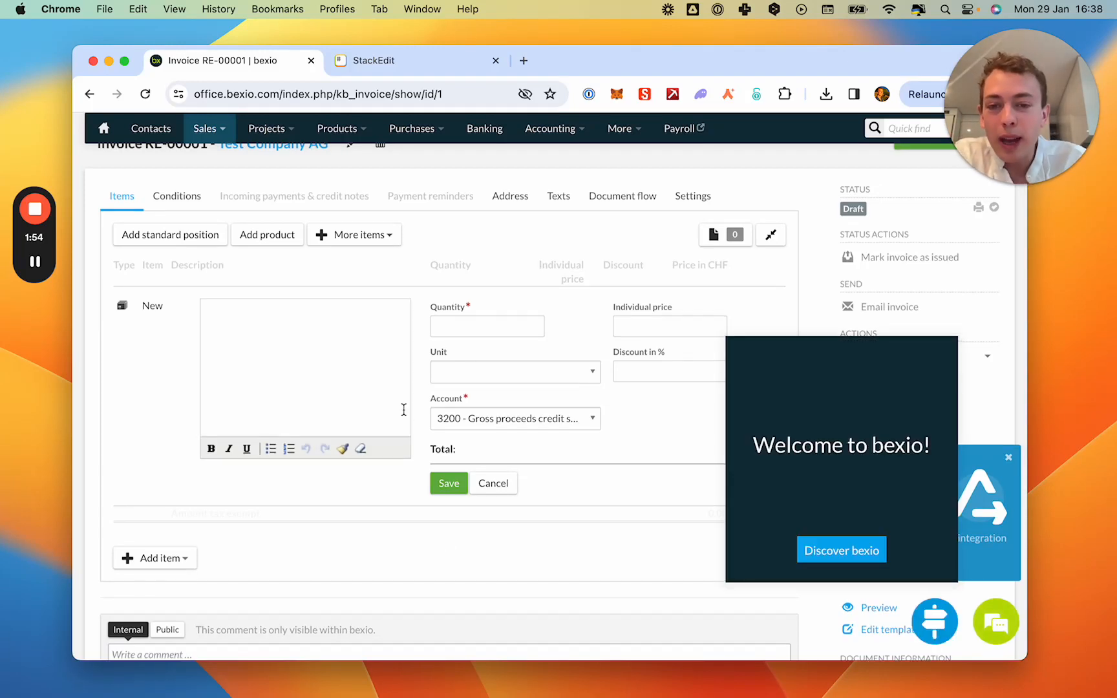
scroll(403, 410, "up", 1)
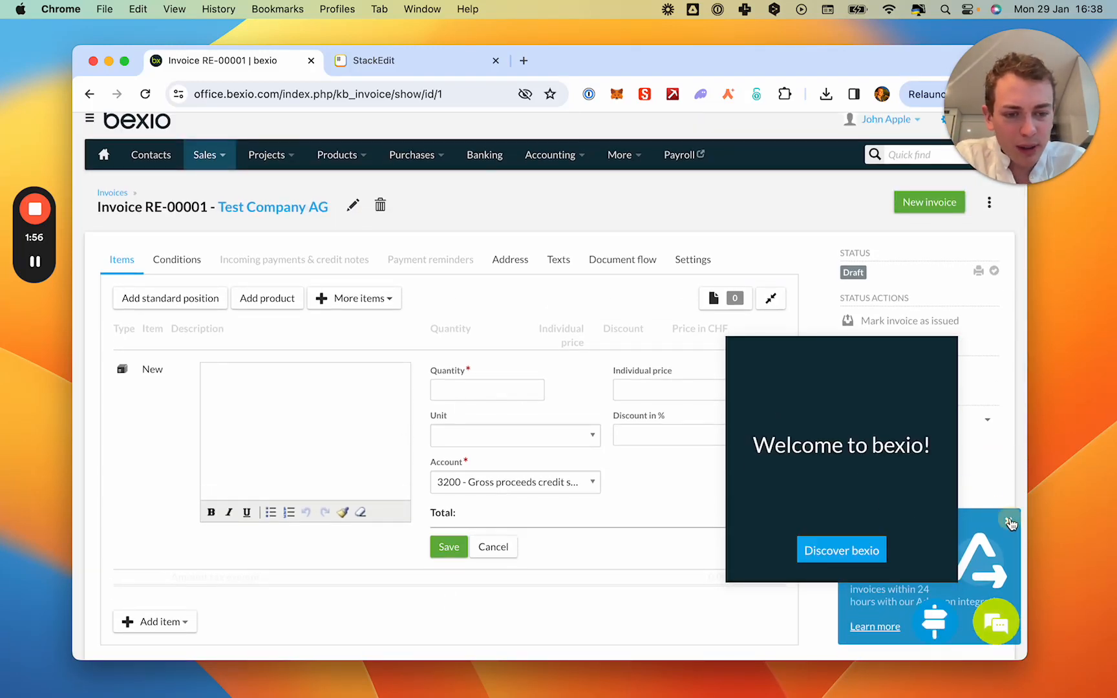
left_click(1010, 521)
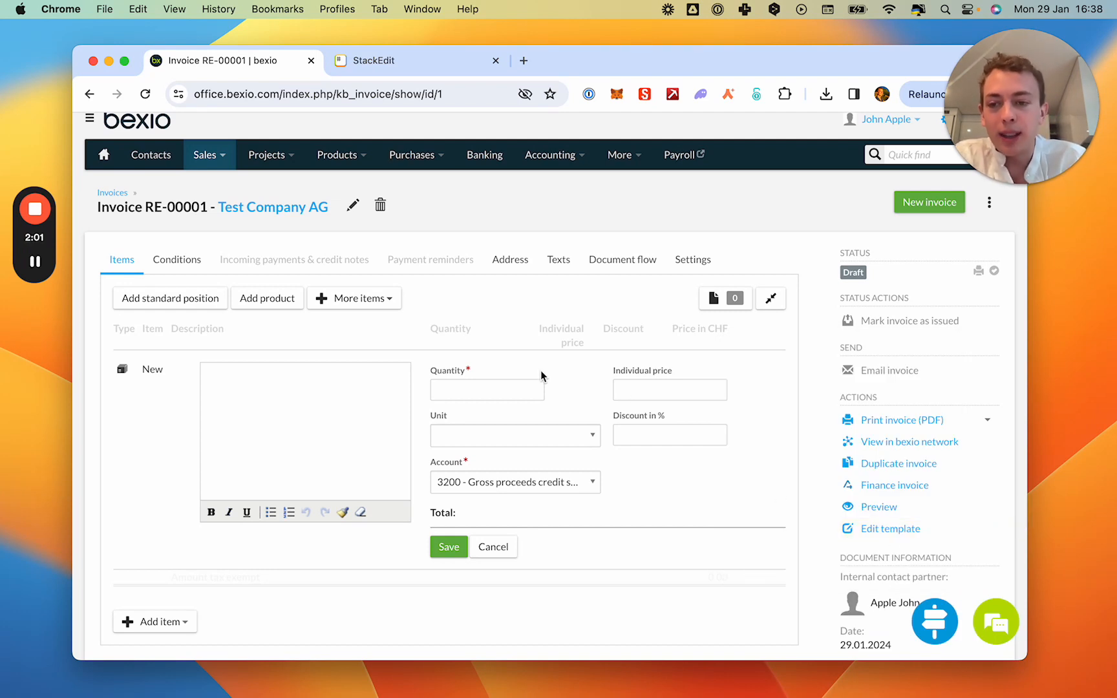
Add a Consulting item to the invoice with quantity 1 and an individual price of 1000, and save it.
left_click(508, 387)
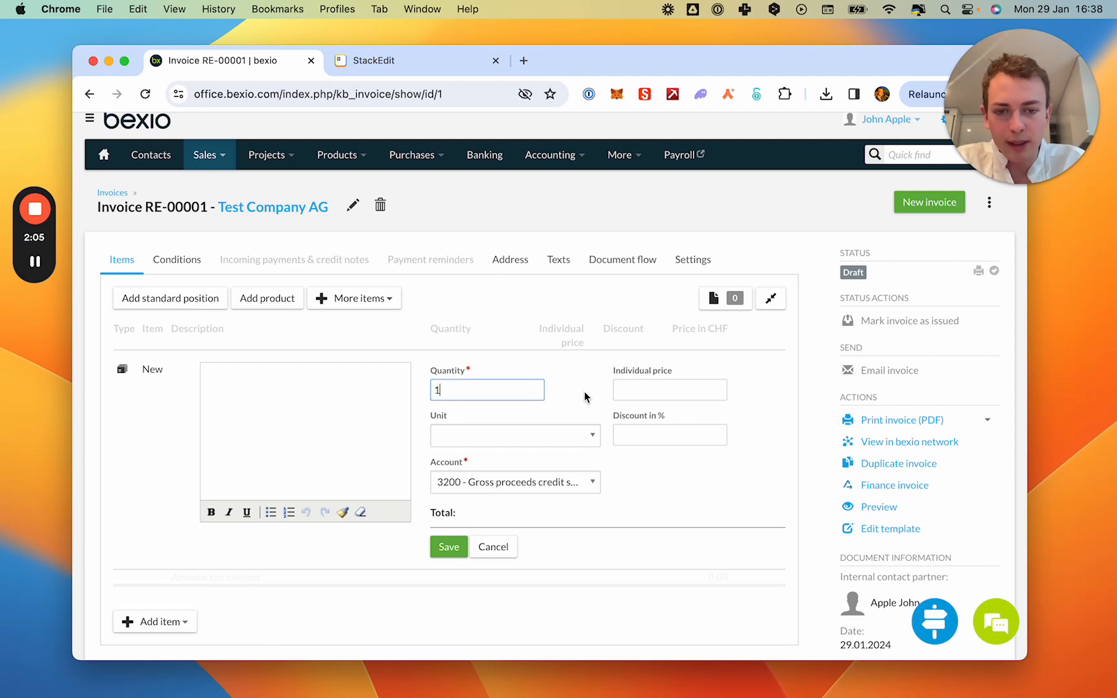
left_click(267, 397)
type("Consulting")
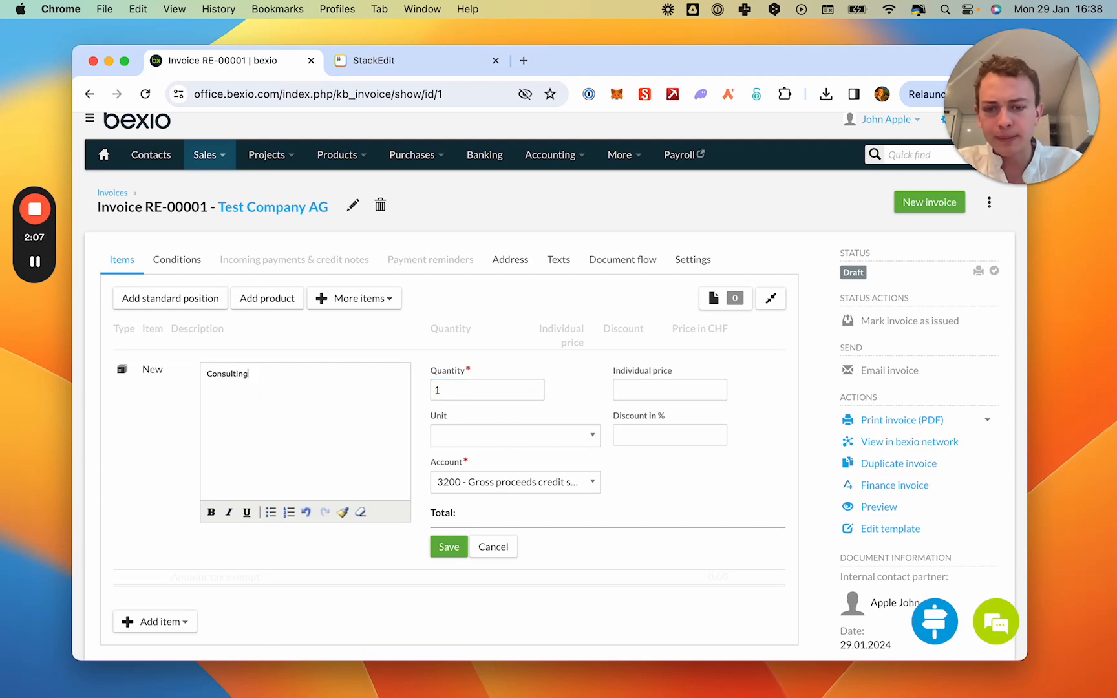
left_click(637, 390)
type("1000")
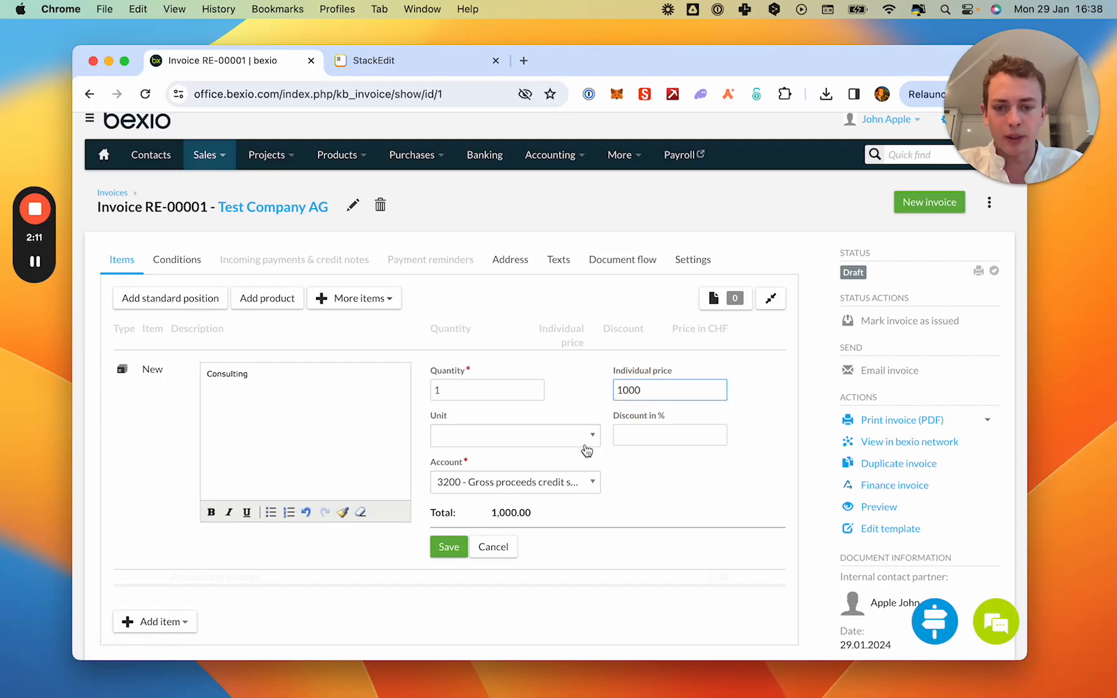
left_click(451, 547)
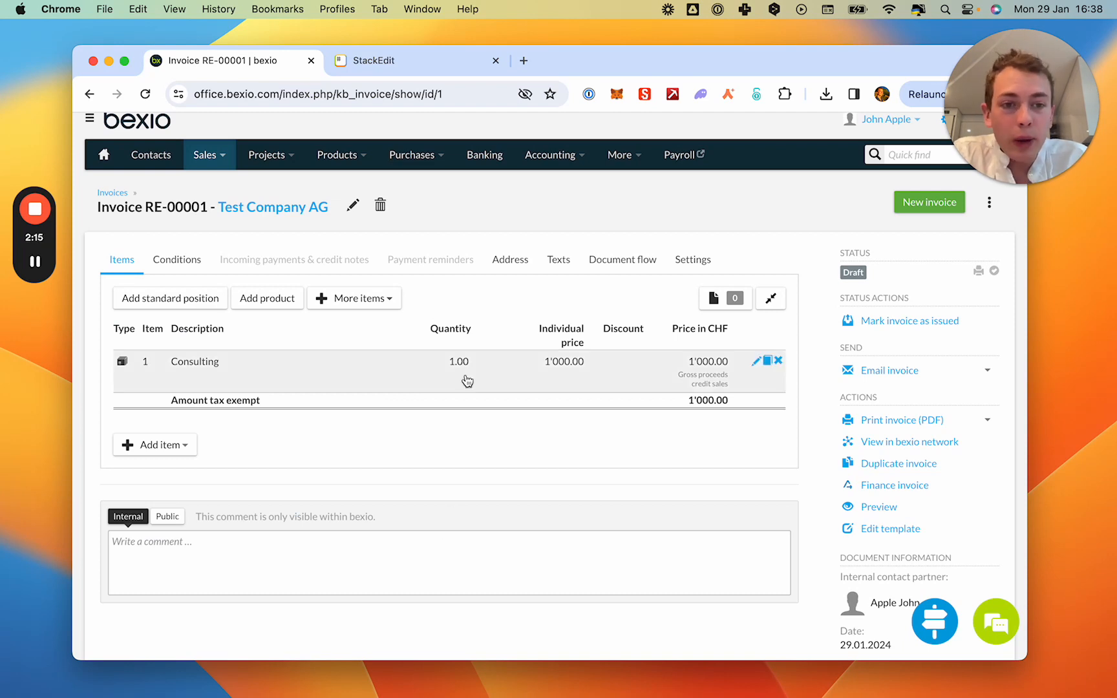
Export the invoice as a PDF, then open the downloaded re-00001.pdf and review its whole page.
scroll(465, 375, "down", 1)
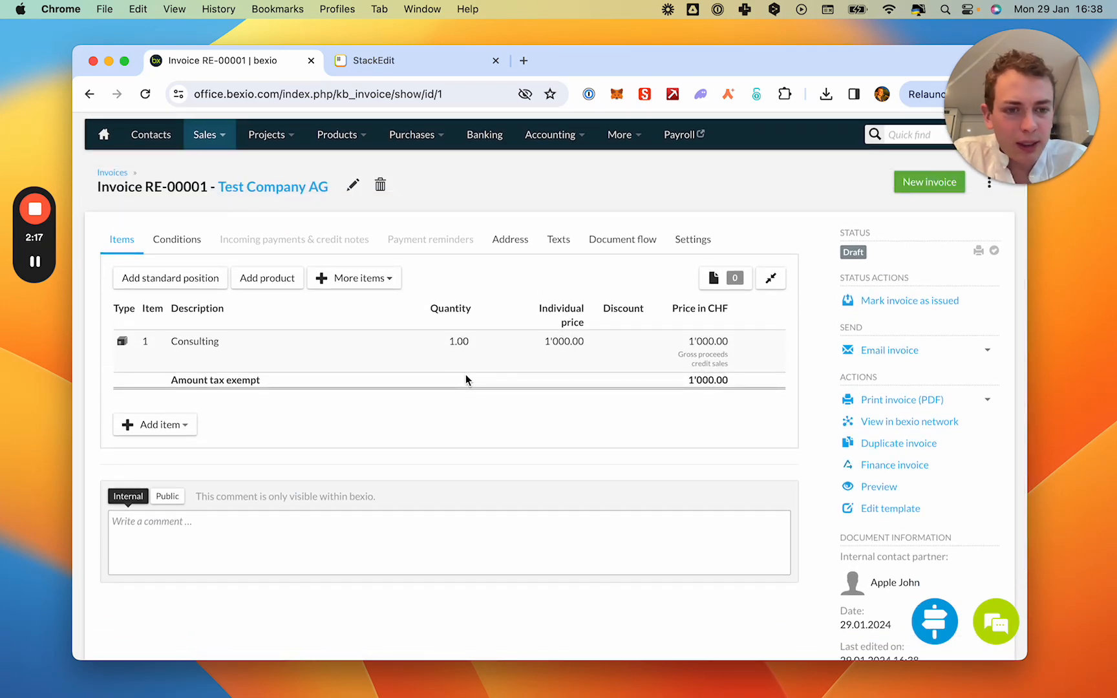
left_click(893, 400)
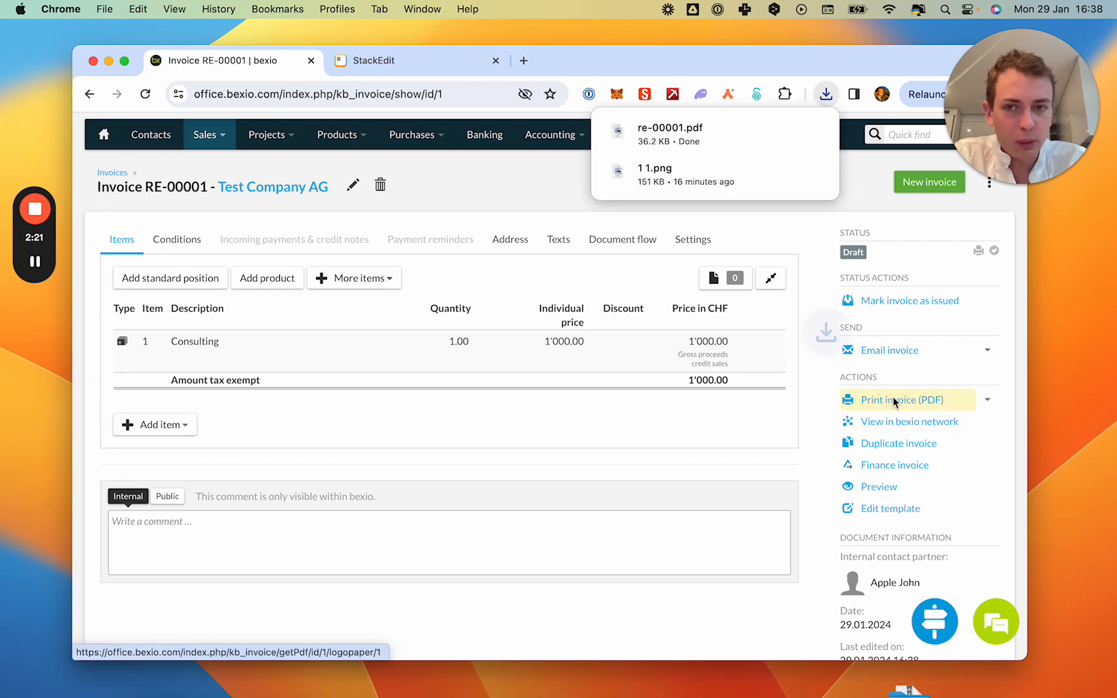
left_click(699, 136)
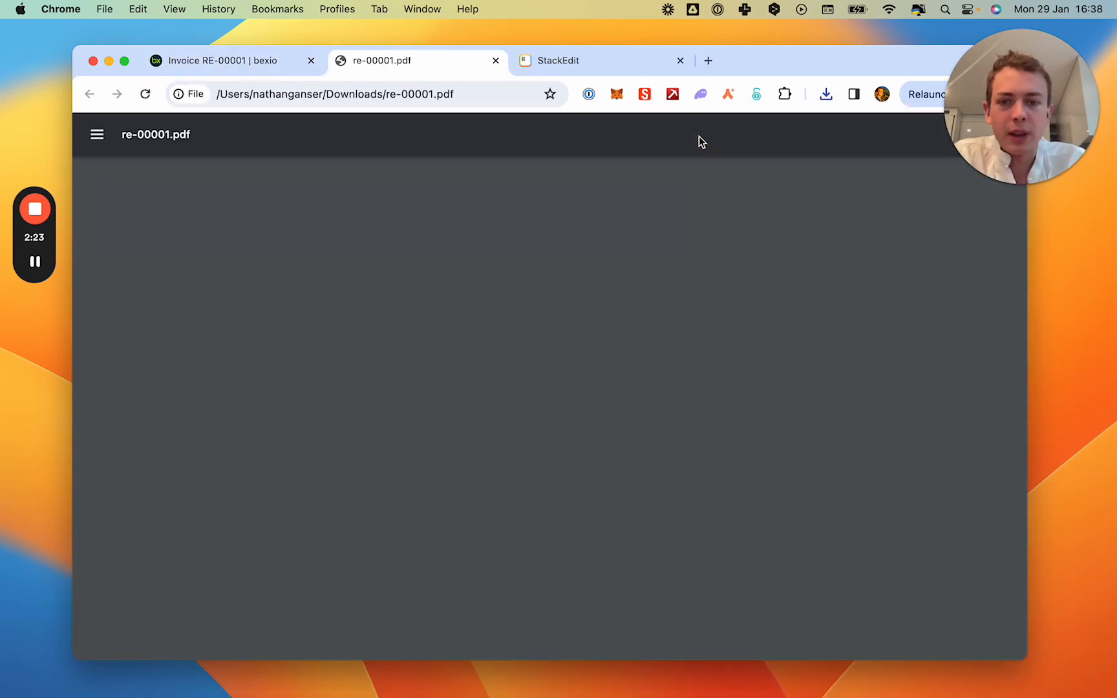
scroll(496, 336, "down", 4)
scroll(496, 335, "down", 3)
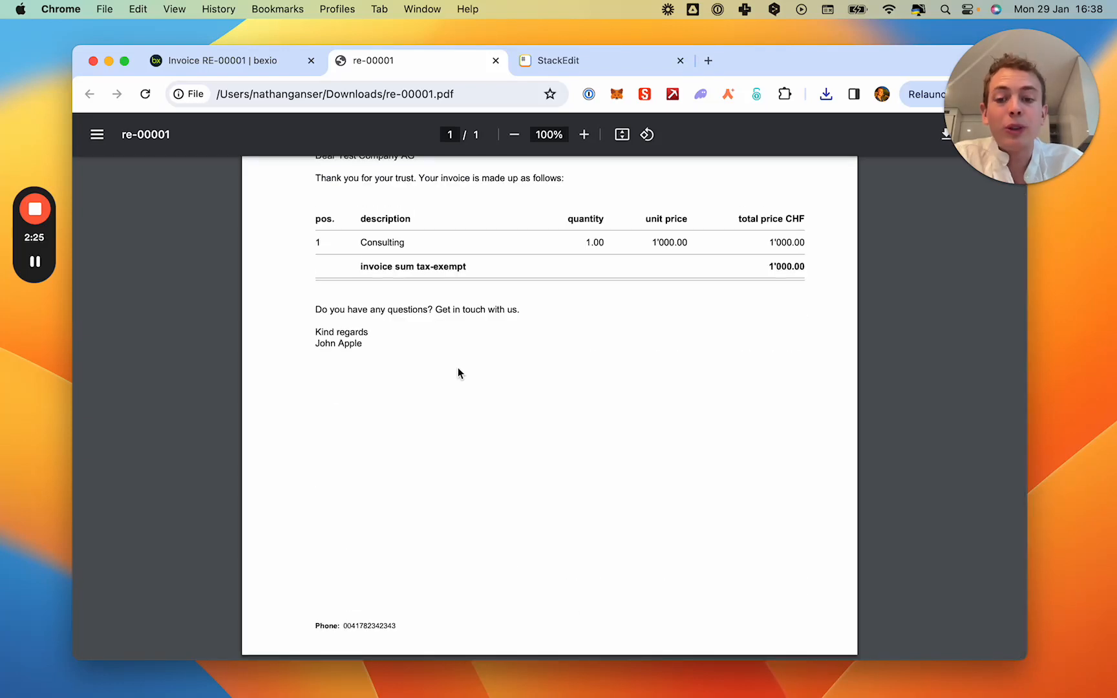
scroll(440, 394, "up", 6)
scroll(407, 427, "down", 2)
scroll(407, 427, "up", 2)
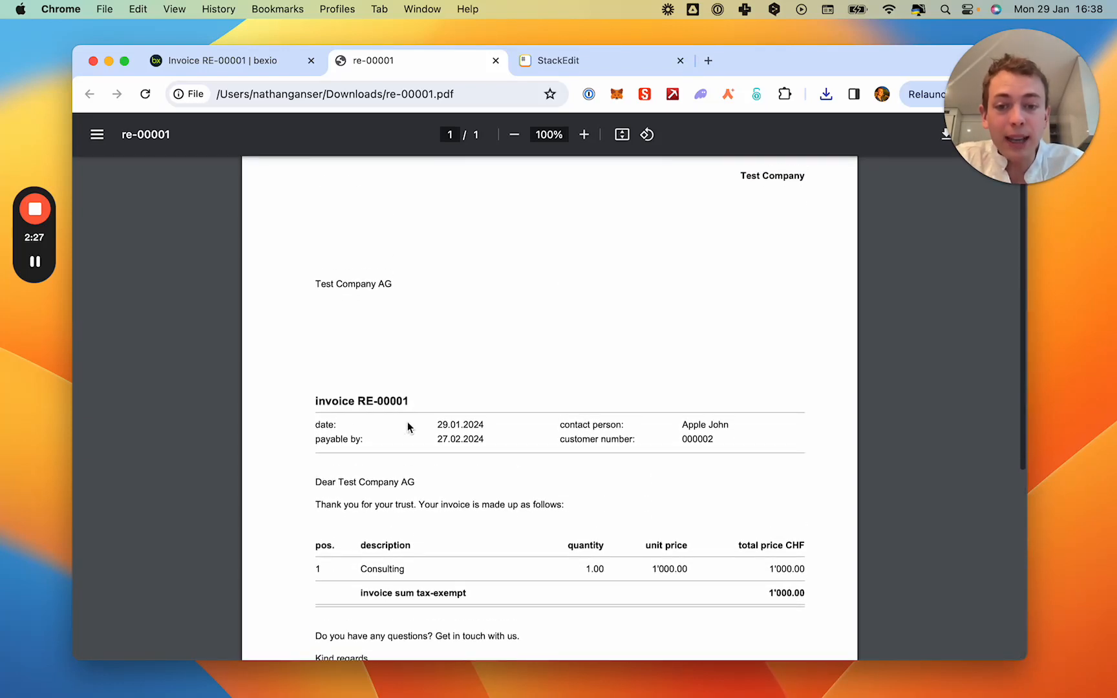
Review the remainder of the re-00001 invoice PDF down to its footer, then close it.
scroll(459, 262, "down", 5)
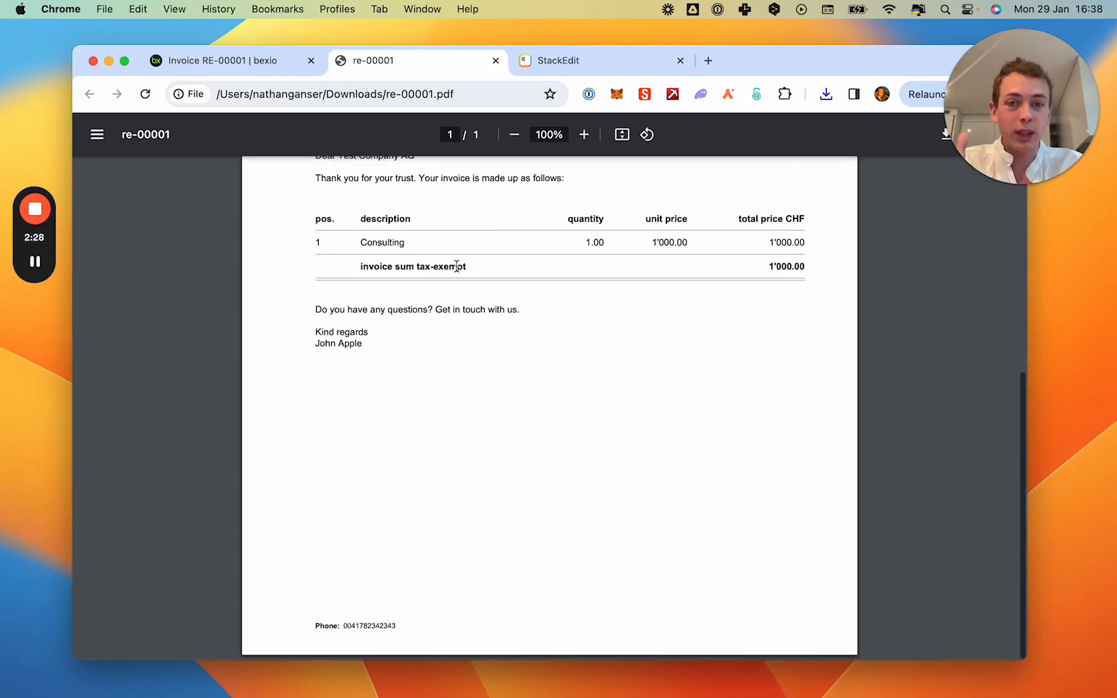
left_click(495, 60)
left_click(35, 262)
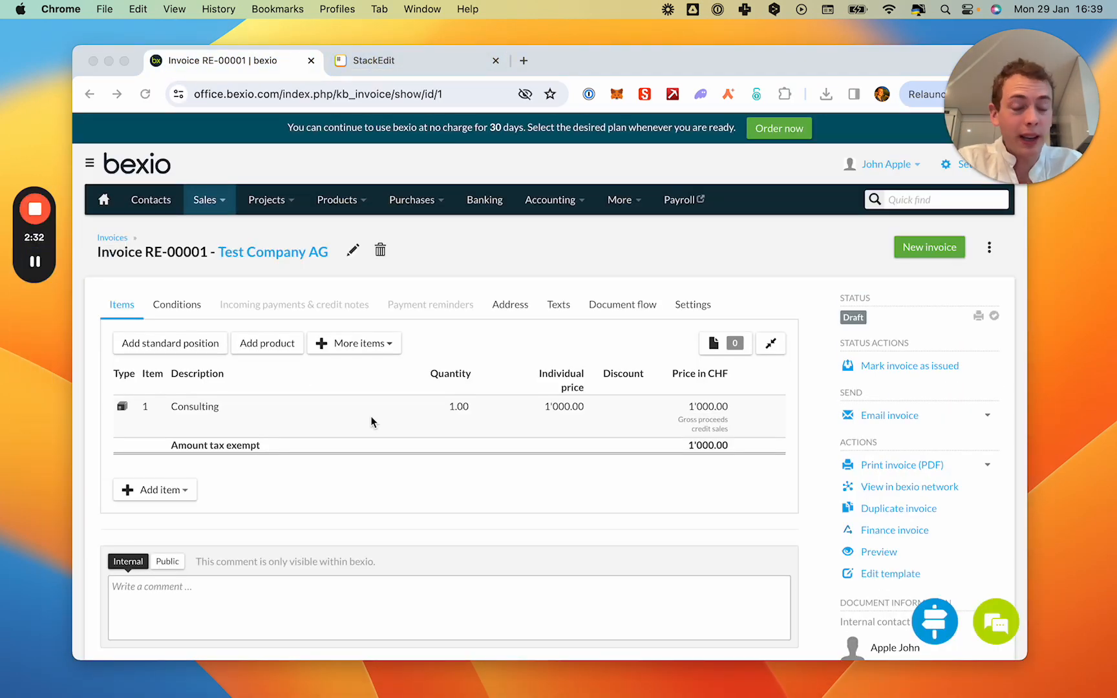
Open the settings of the invoice for Test Company AG and review the template, bank account and tax options.
left_click(692, 309)
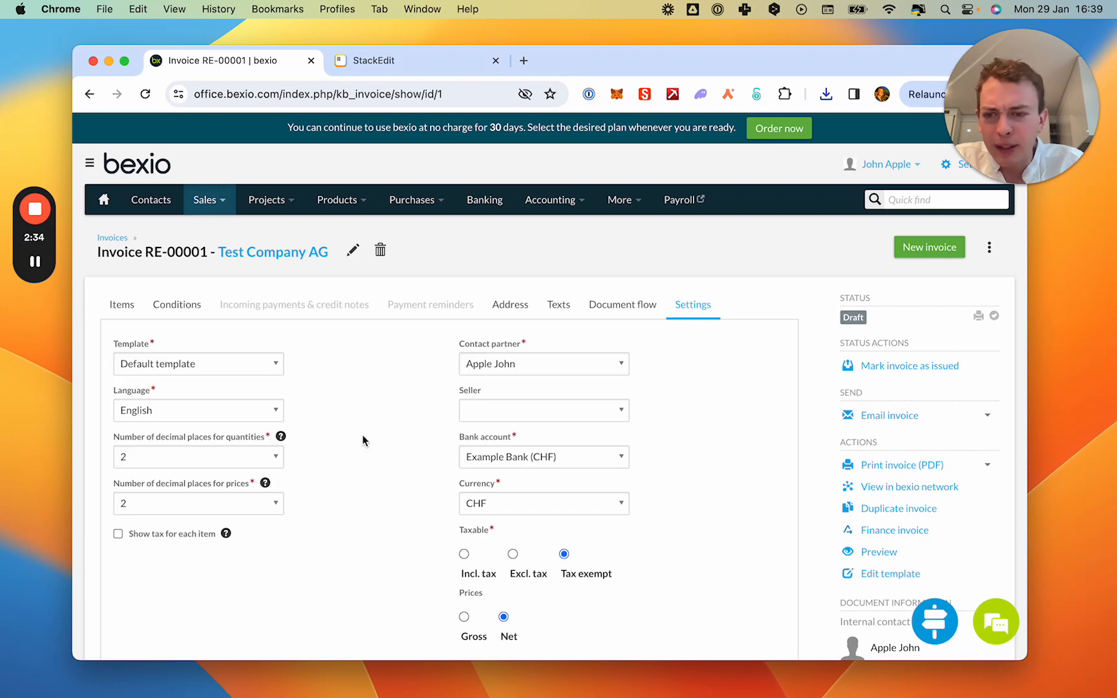
scroll(357, 448, "down", 5)
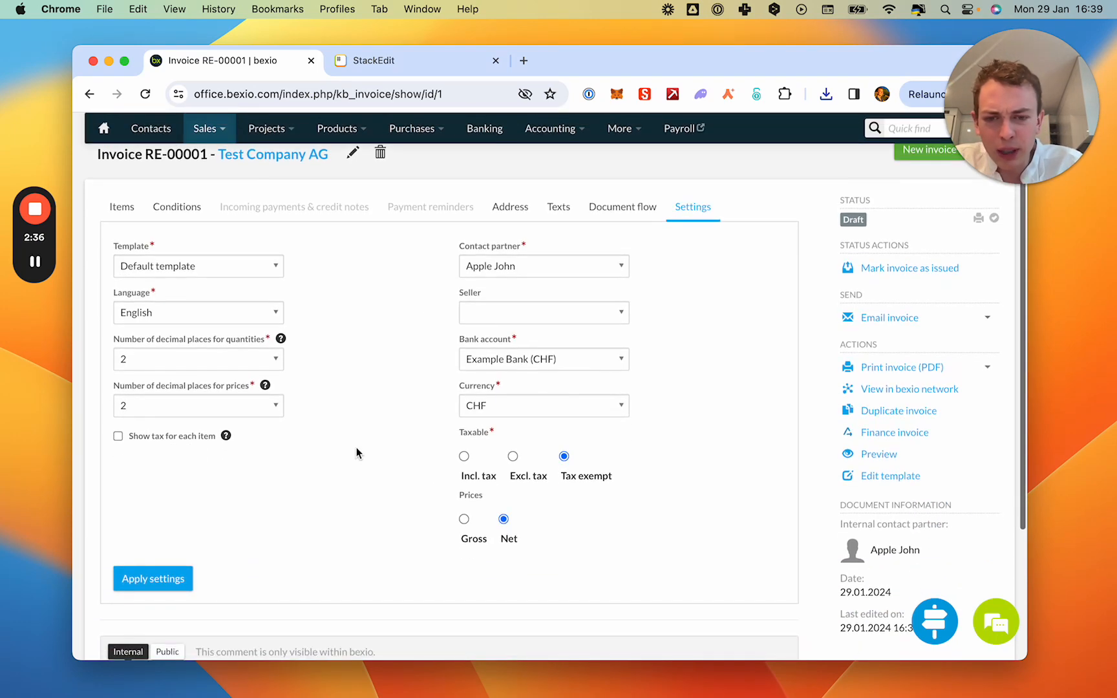
scroll(357, 452, "up", 5)
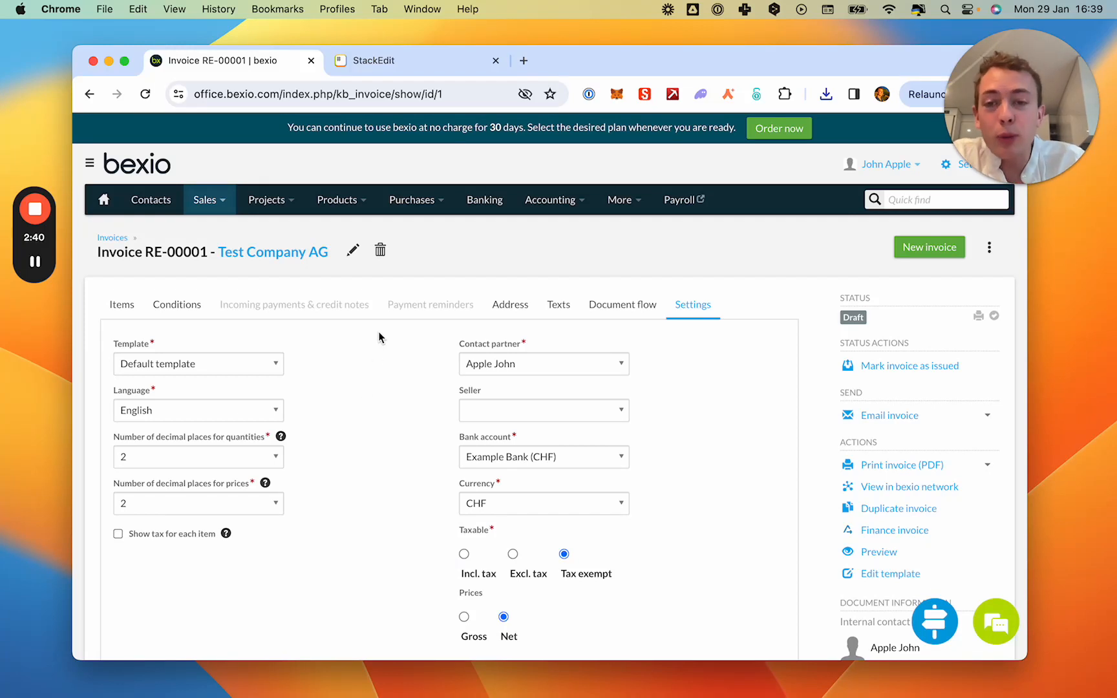
Go to the Banking area and open the account details of Example Bank for completion.
left_click(417, 201)
left_click(474, 206)
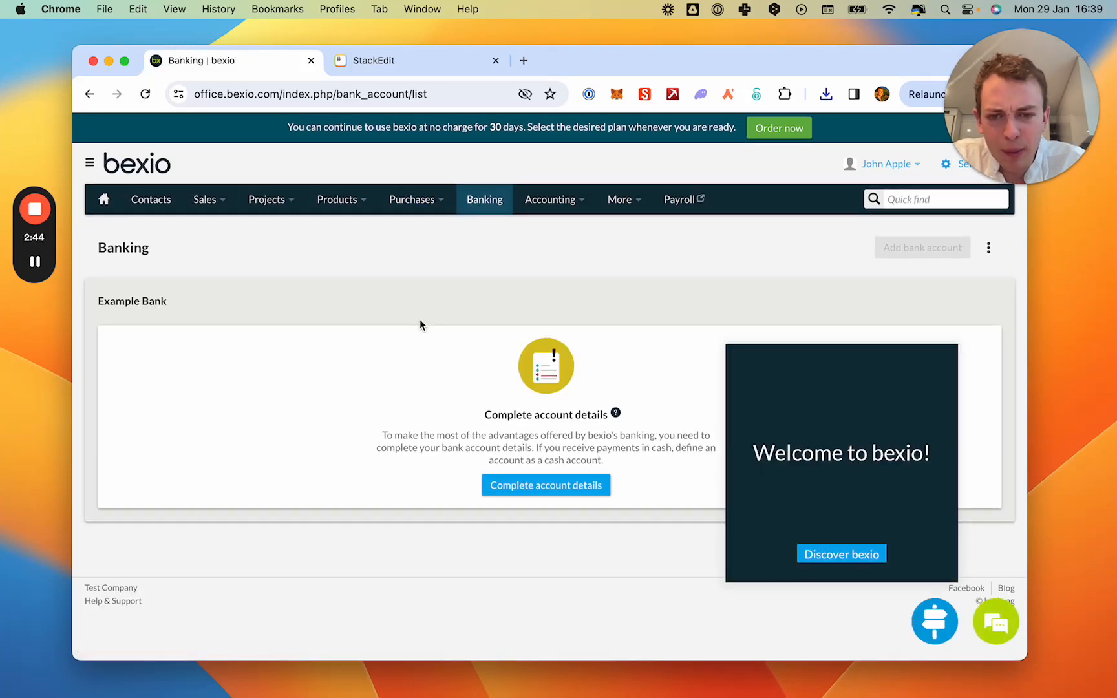
left_click(550, 486)
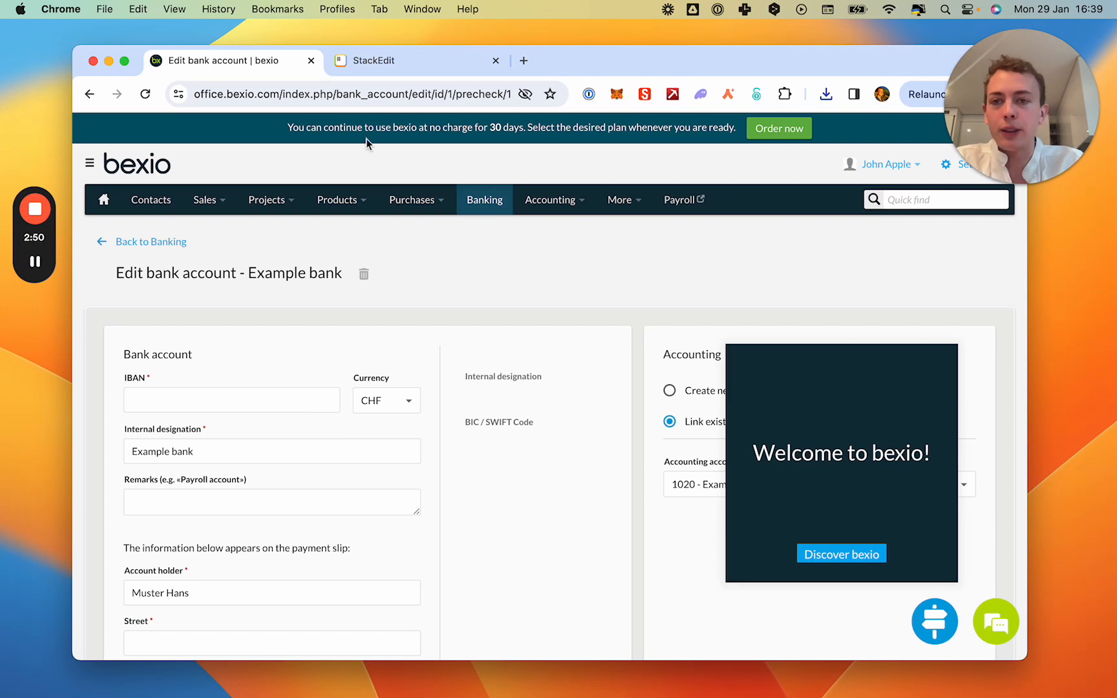
Copy the IBAN from the StackEdit note and paste it into the bank account's IBAN field in bexio.
left_click(369, 61)
triple_click(250, 165)
key("super+c")
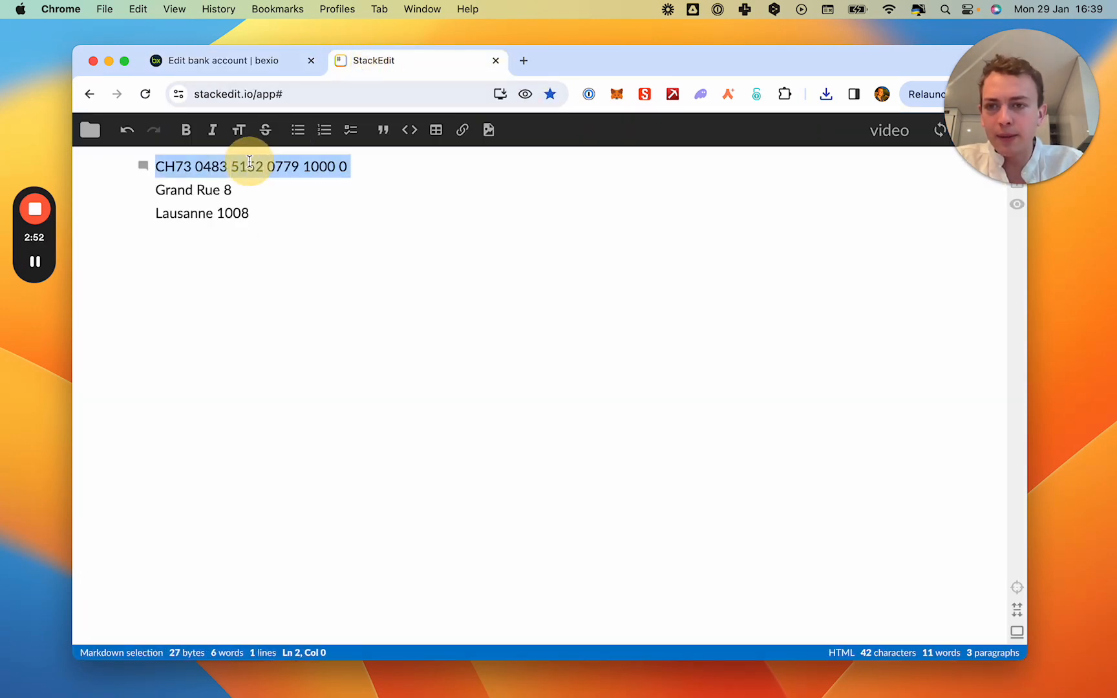
left_click(228, 60)
left_click(220, 396)
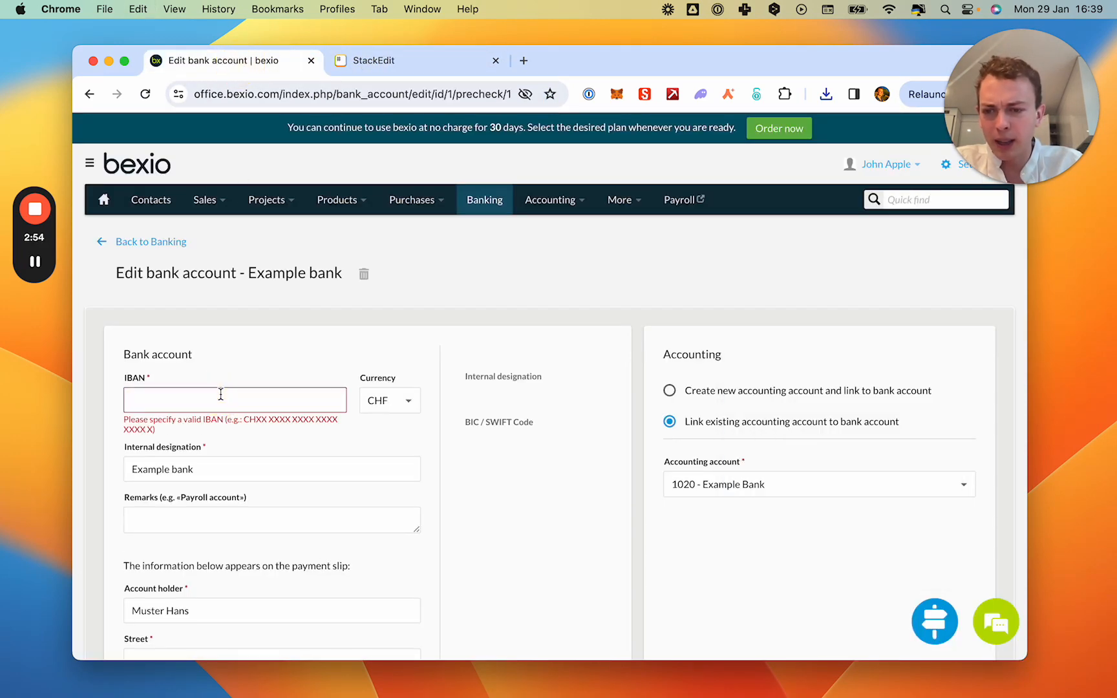
key("super+v")
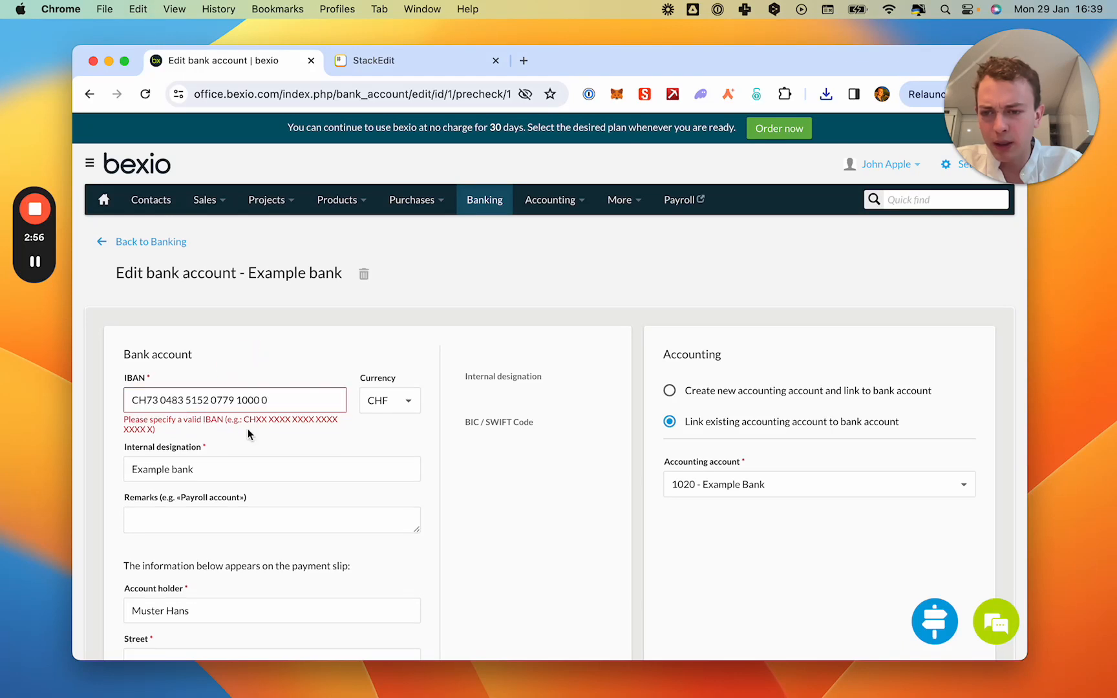
Fill in the account holder's postal code, city and street for the payment slip.
scroll(248, 434, "down", 1)
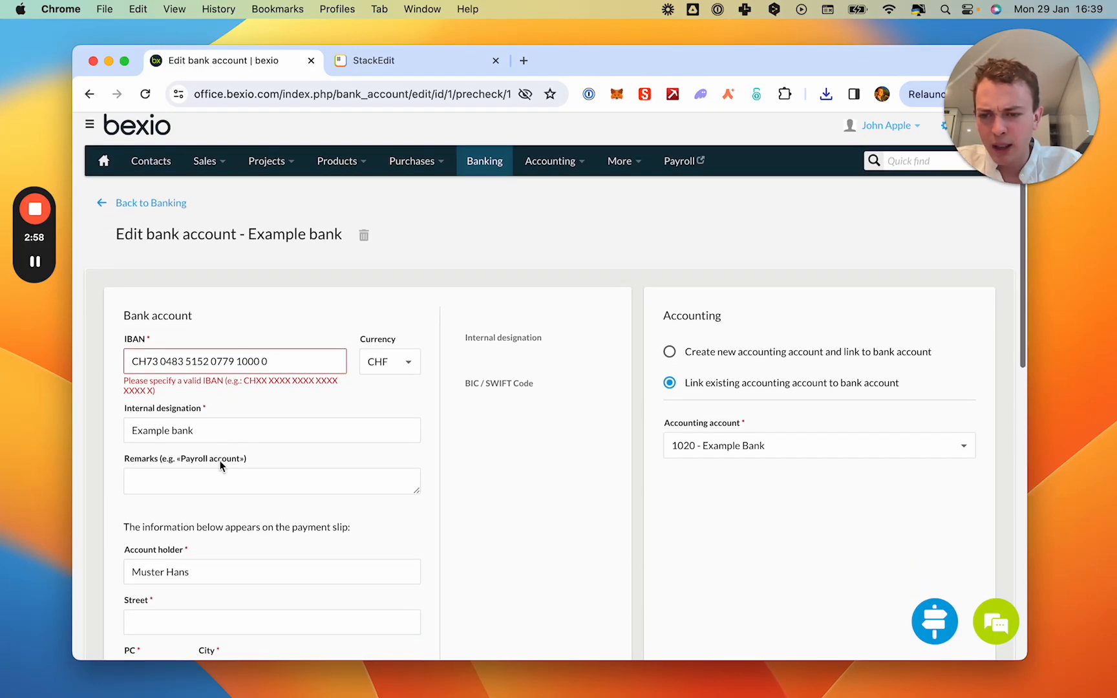
scroll(221, 465, "down", 4)
left_click(163, 493)
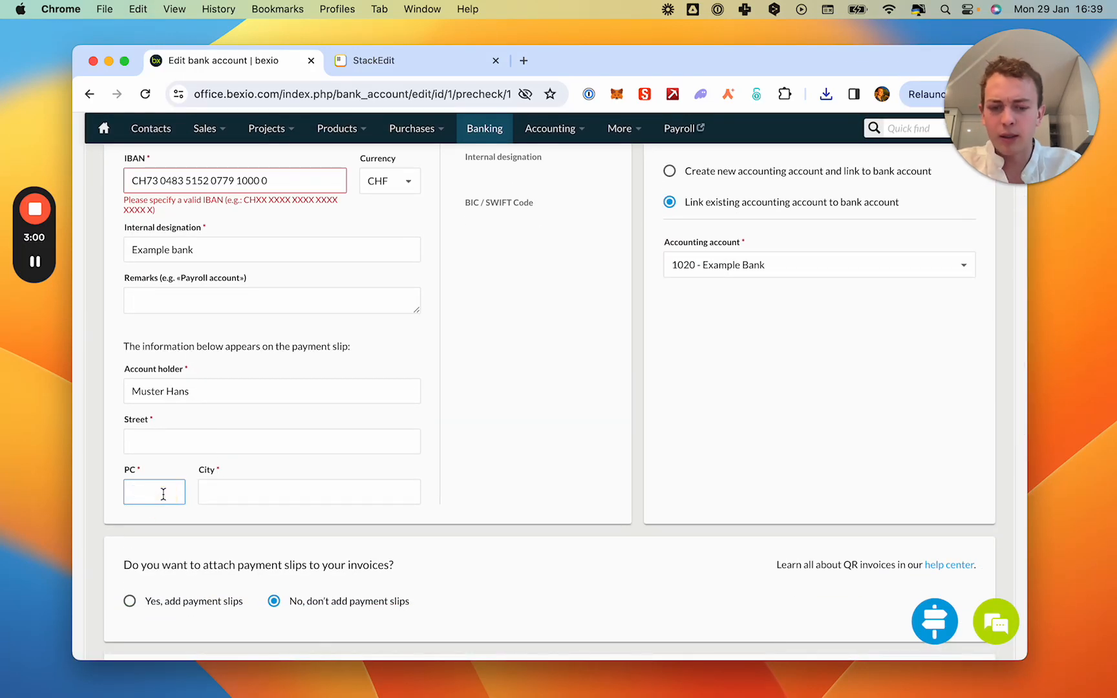
left_click(232, 493)
type("Lausanne")
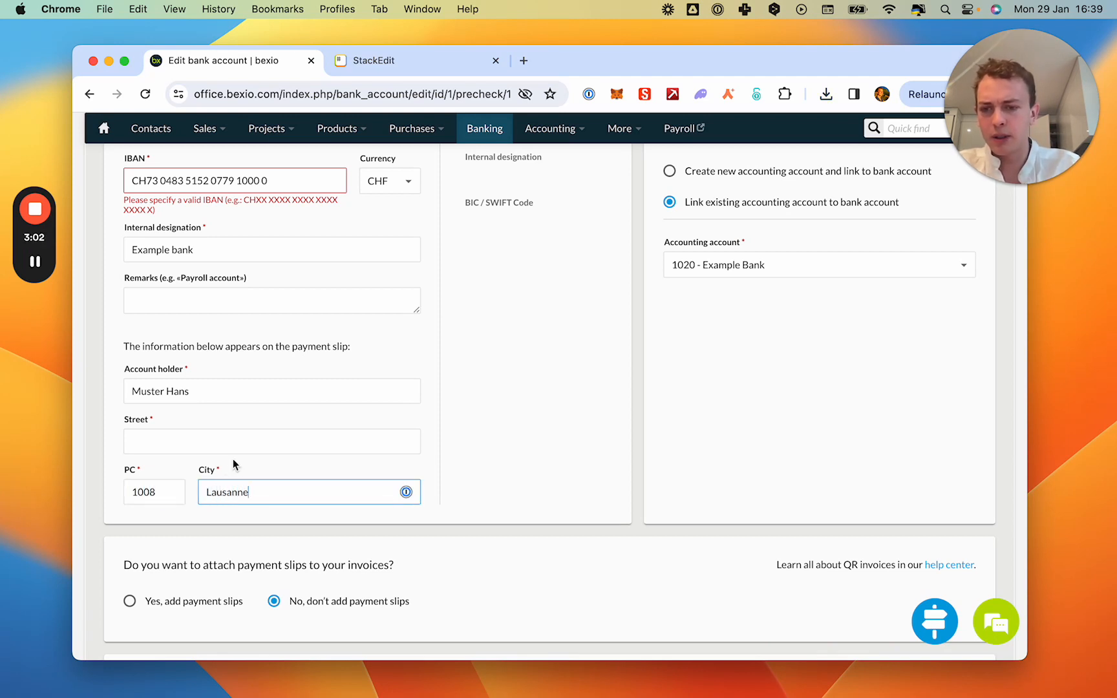
left_click(230, 442)
type("Grand Rue 8")
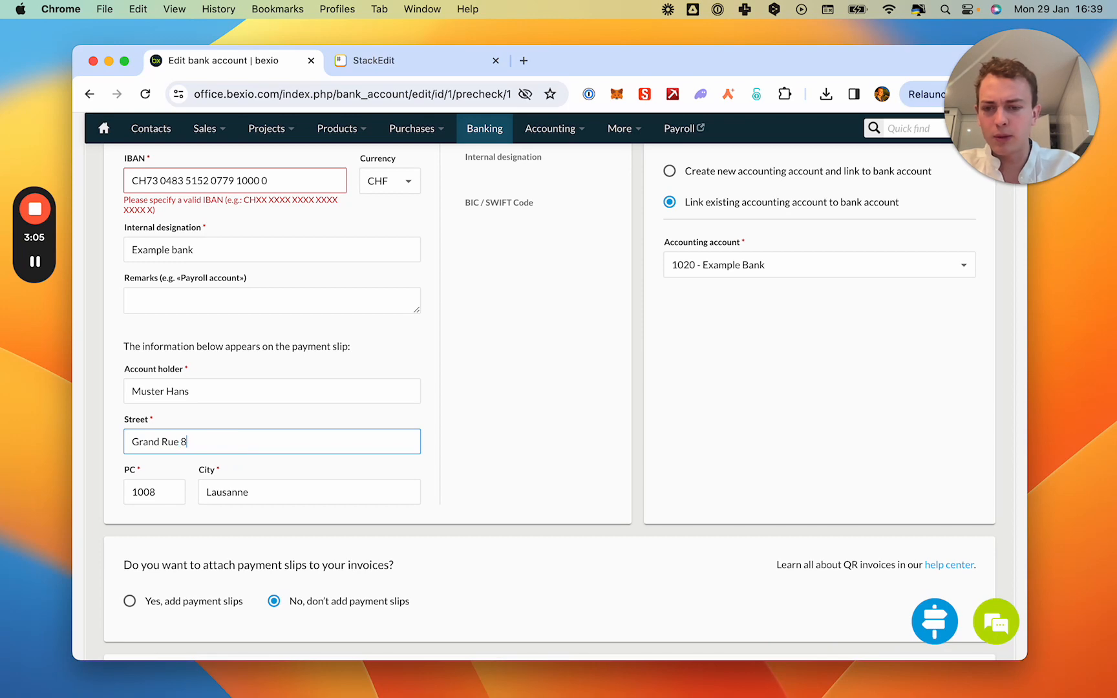
Review the payment slip and debit display options, then try to save the bank account.
scroll(532, 432, "up", 5)
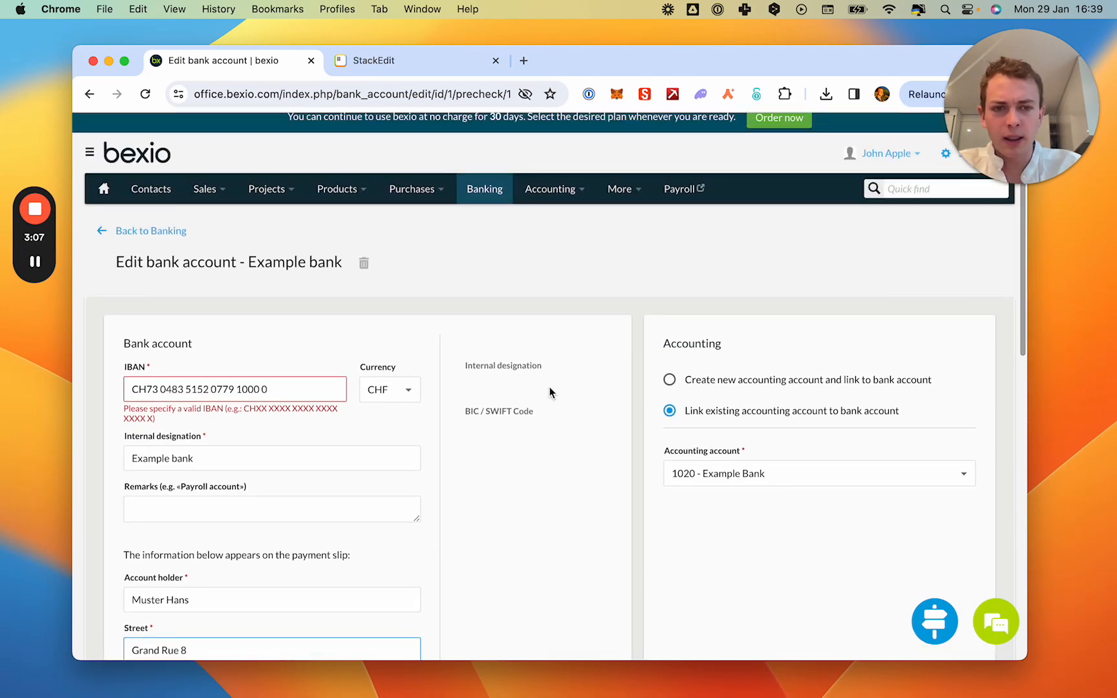
scroll(551, 391, "down", 4)
scroll(550, 393, "down", 5)
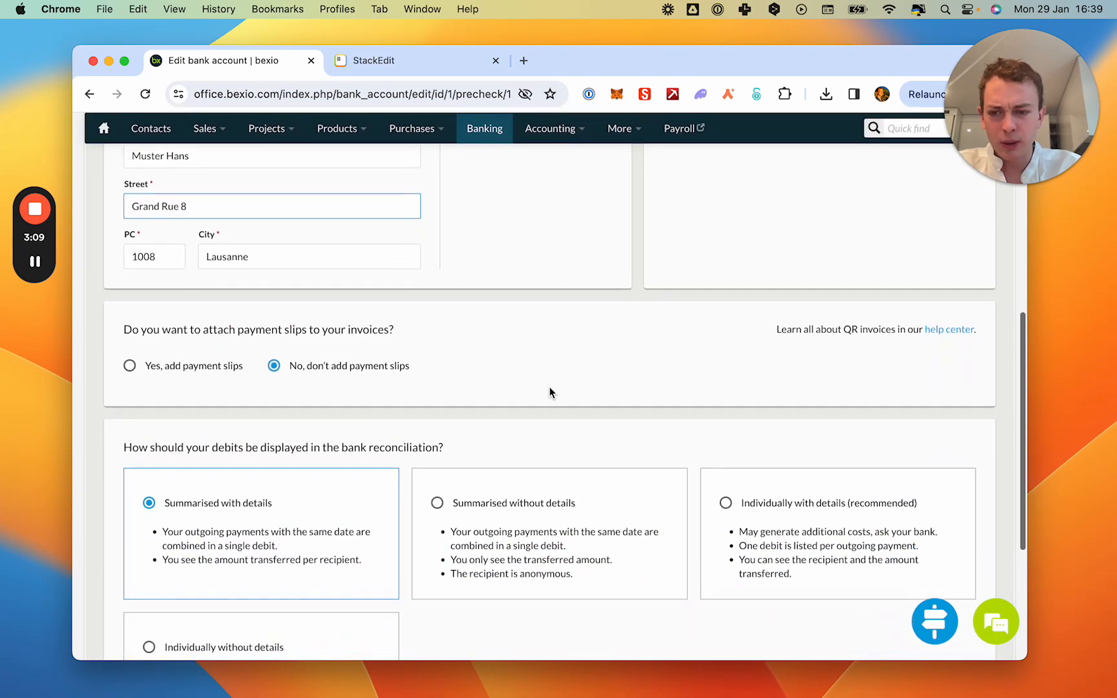
scroll(549, 393, "down", 3)
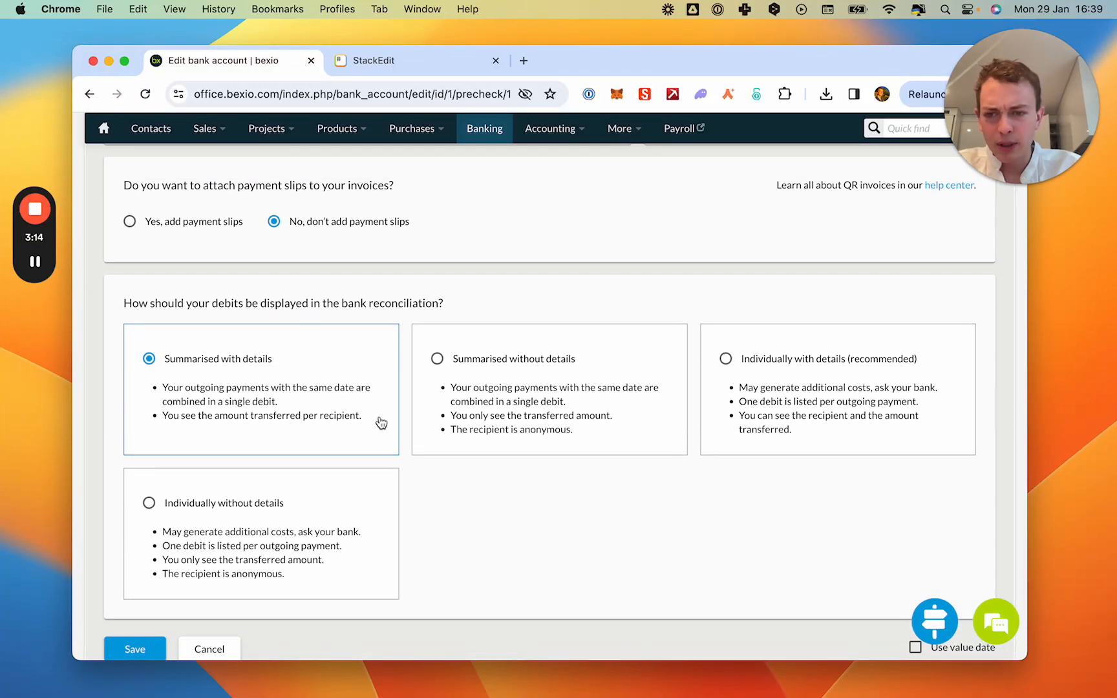
left_click(154, 644)
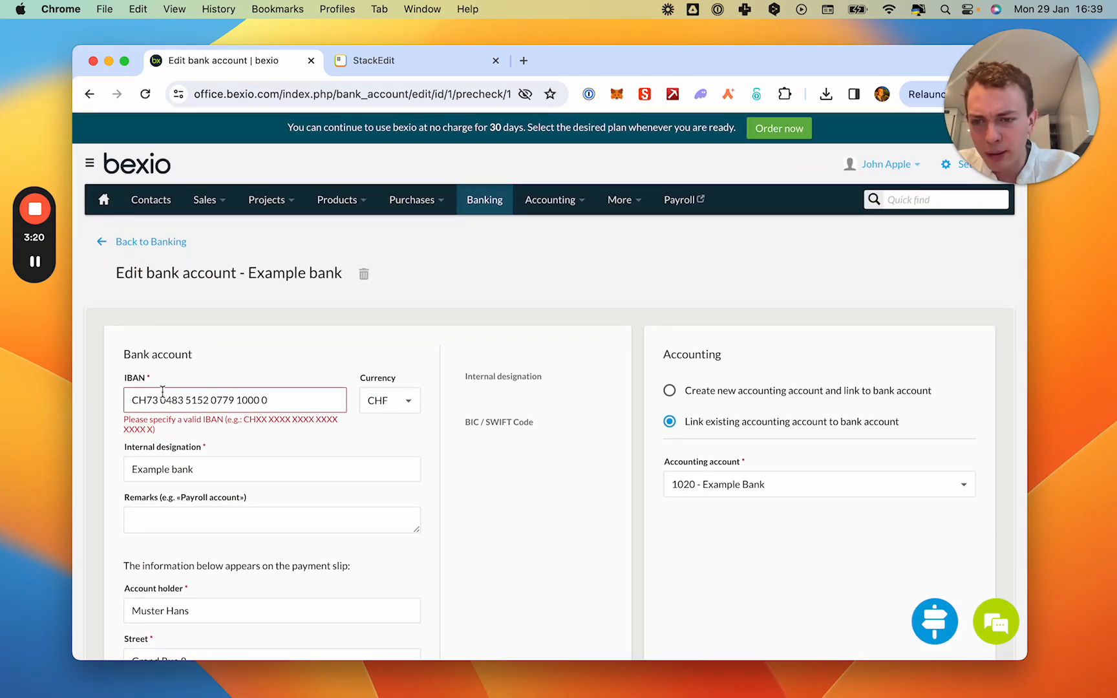
Try re-entering a single digit of the IBAN, then clear the whole IBAN field.
left_click(188, 400)
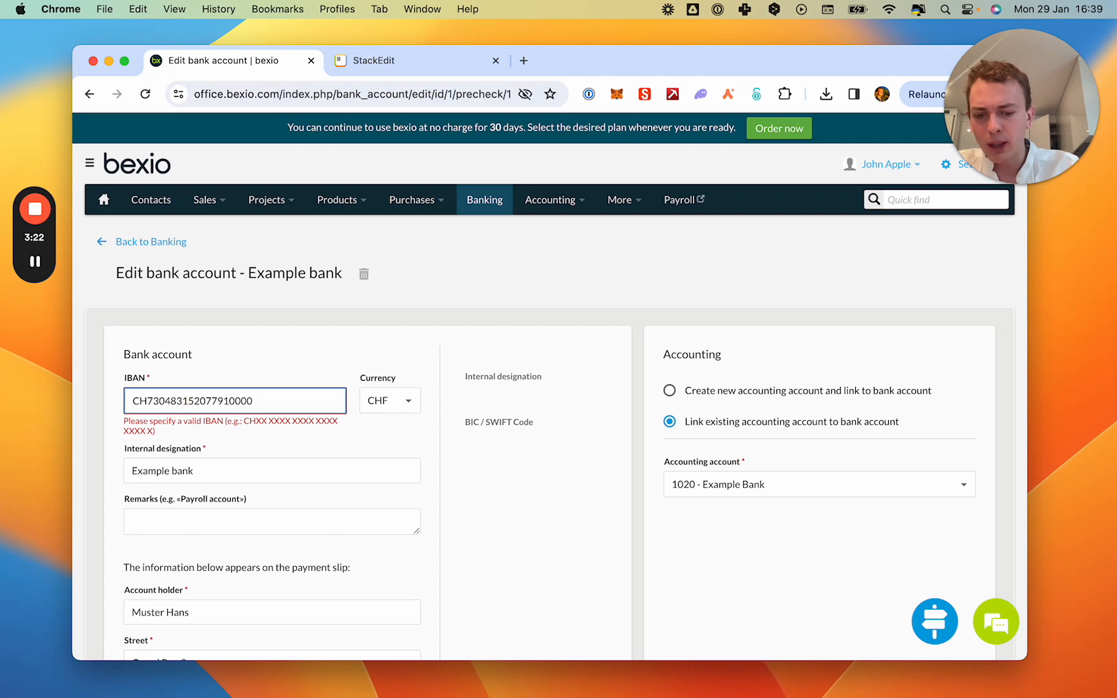
type("5")
left_click(226, 424)
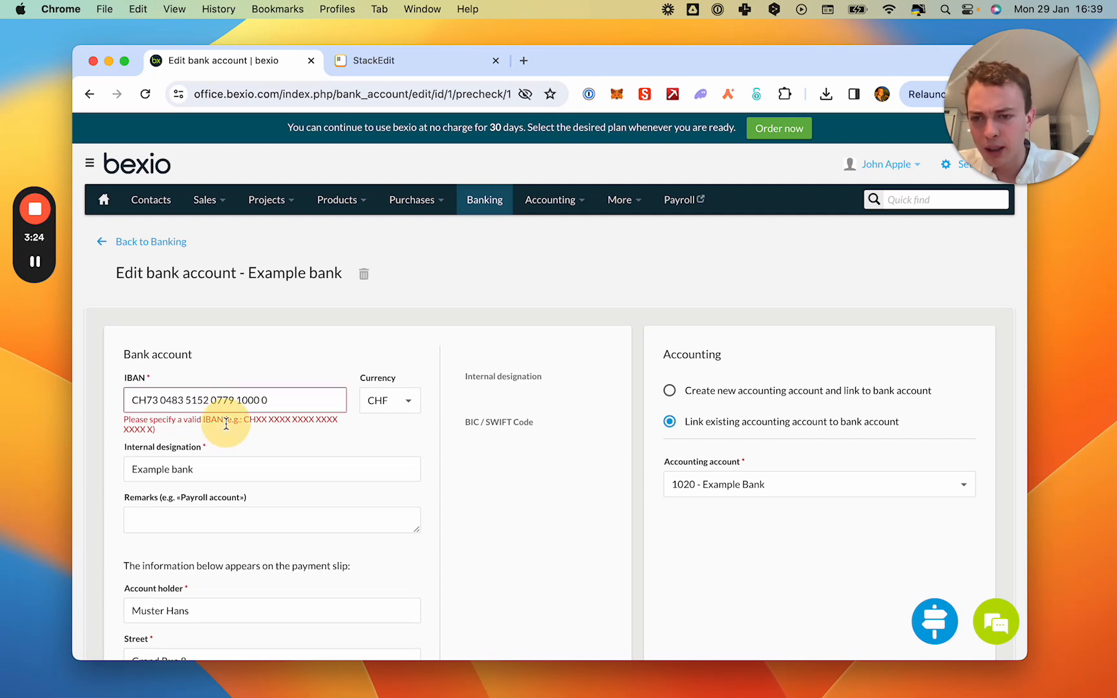
left_click(262, 401)
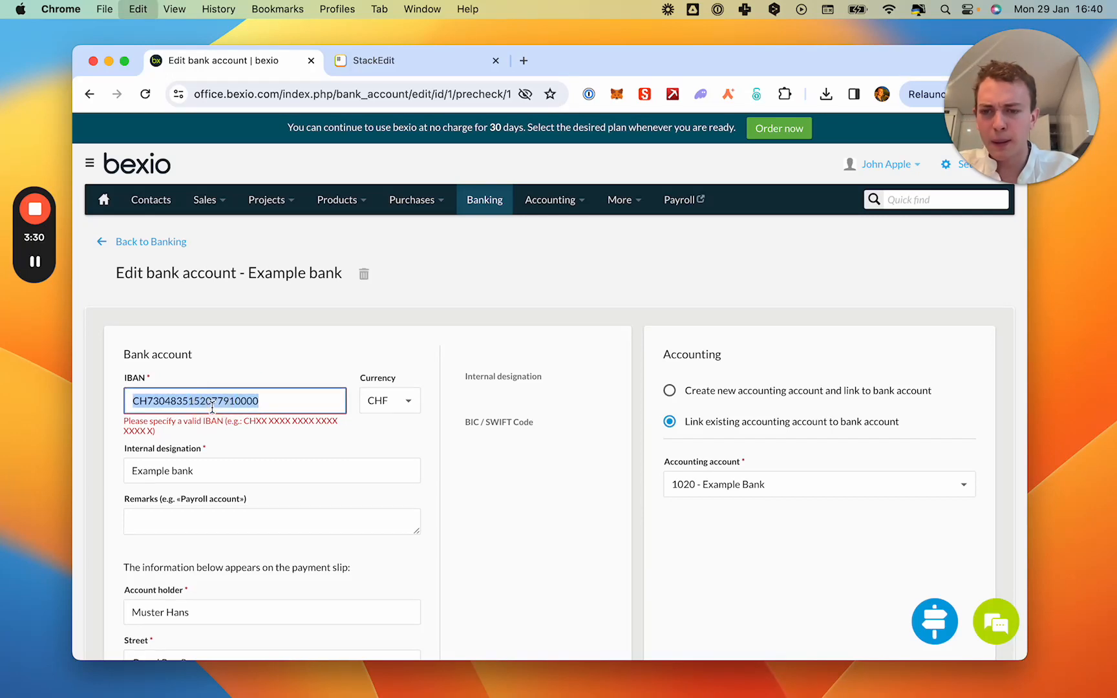
key("BackSpace")
Switch to the StackEdit note, remove all spaces from the IBAN and copy the unspaced number.
left_click(381, 65)
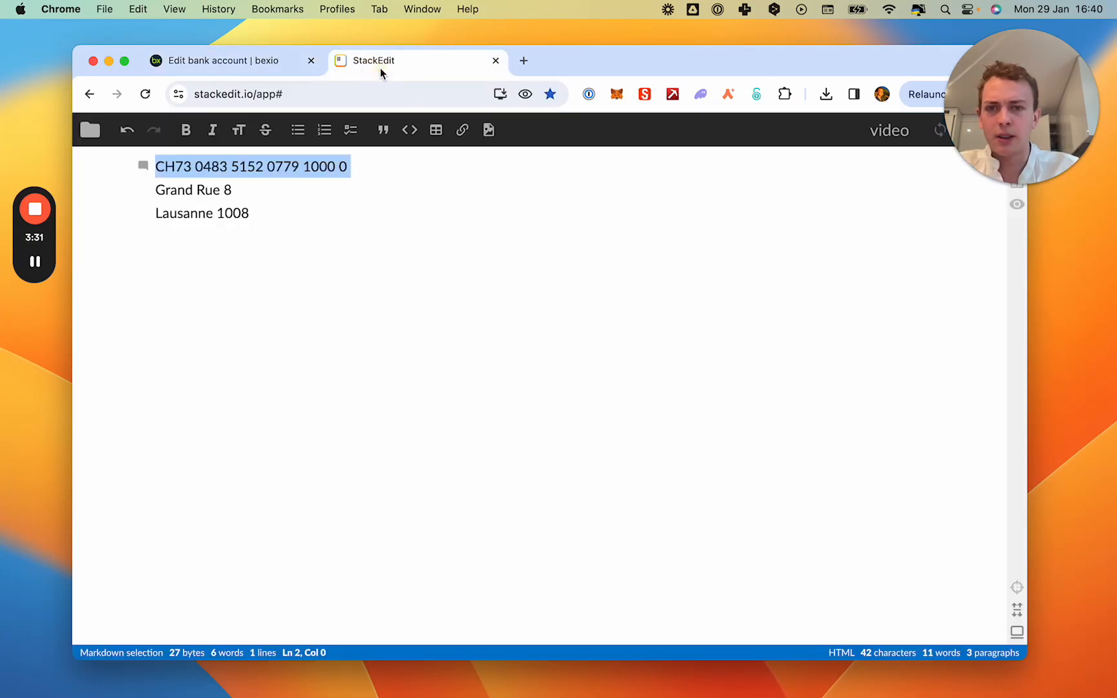
left_click(293, 167)
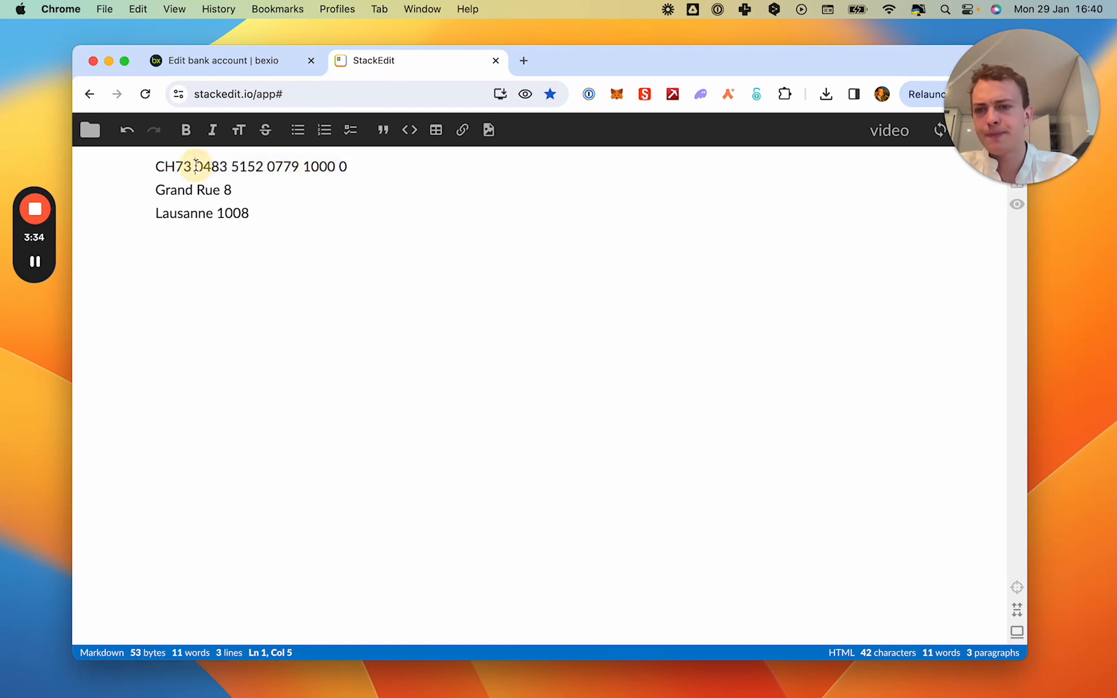
key("BackSpace")
left_click(229, 167)
key("BackSpace")
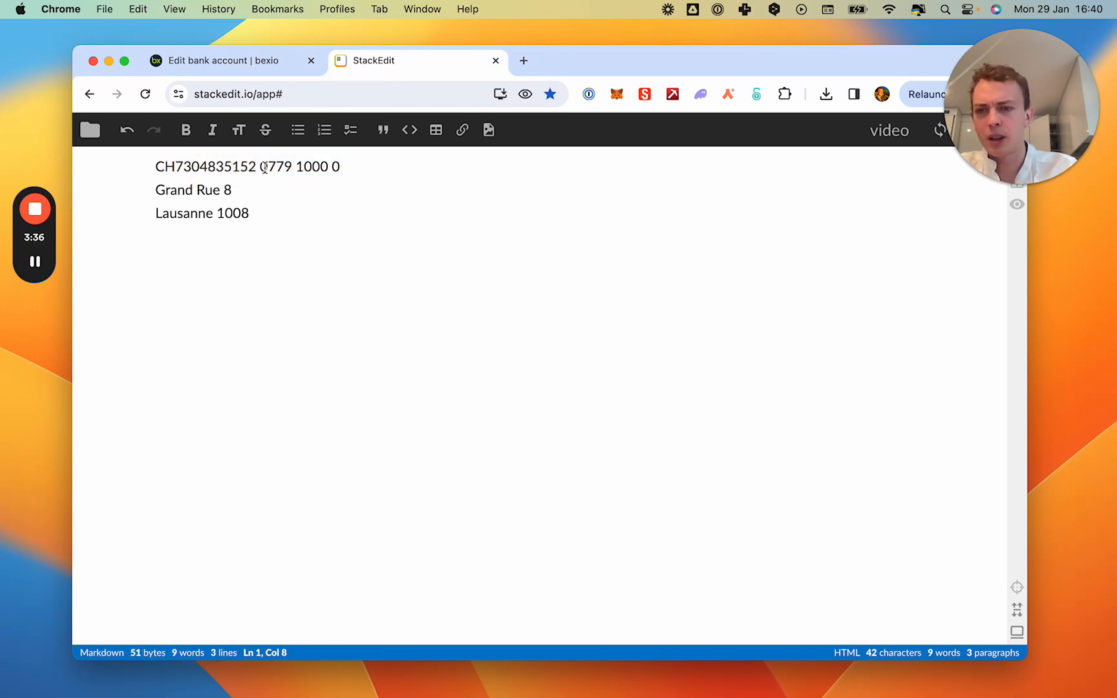
key("BackSpace")
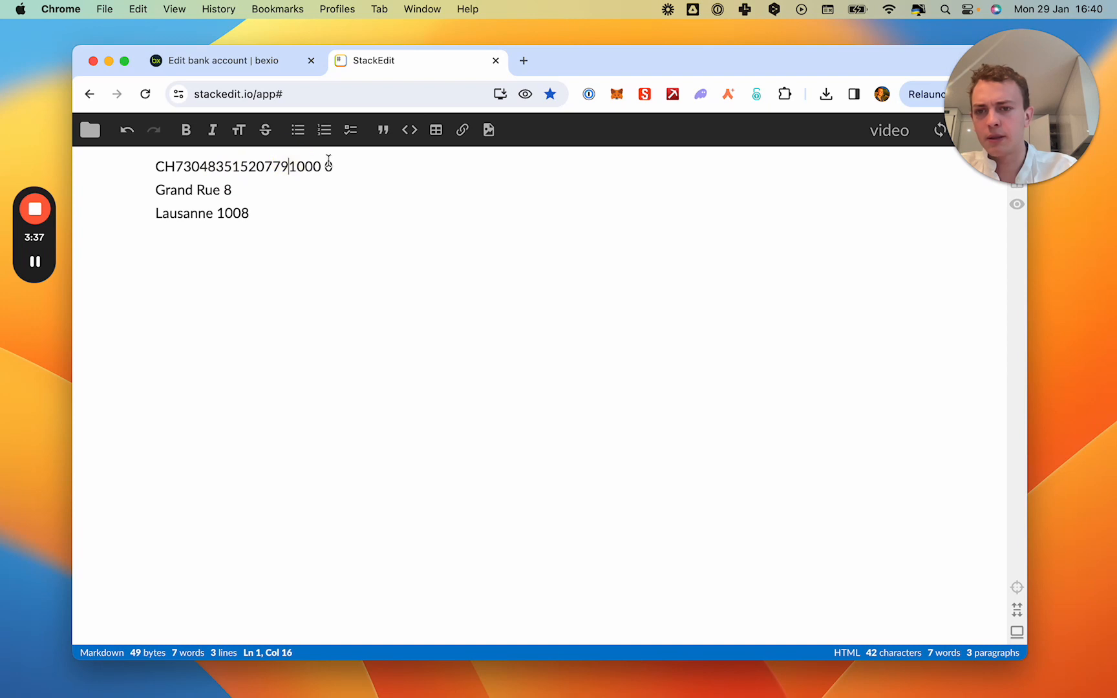
double_click(309, 167)
key("super+c")
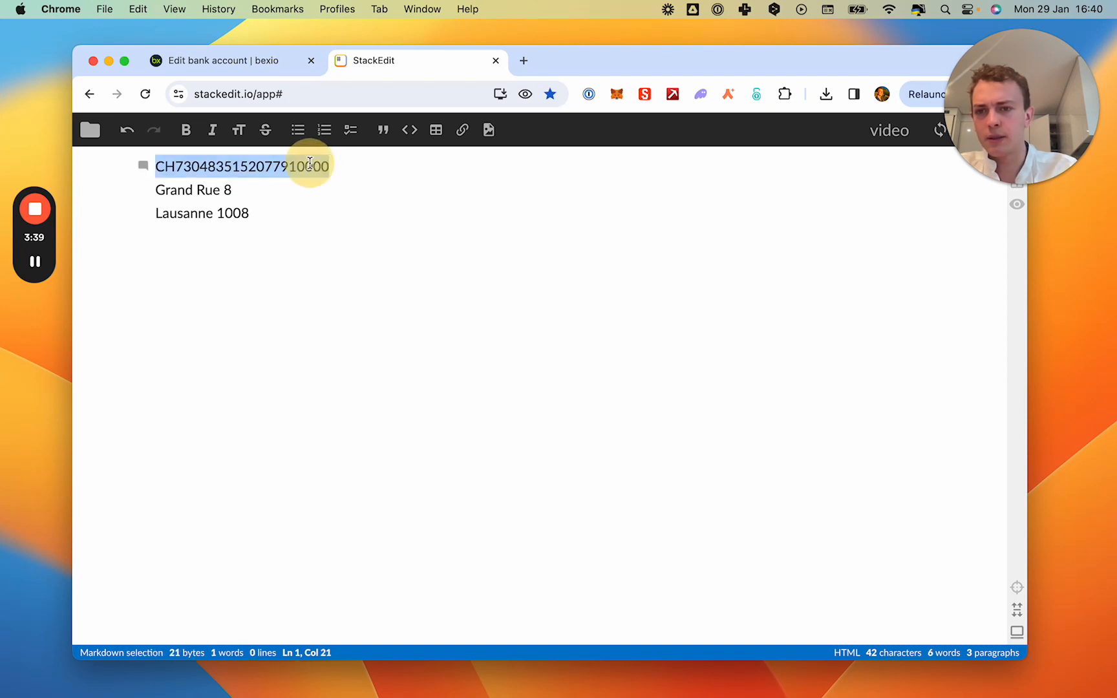
Return to bexio and paste the unspaced IBAN into the bank account's IBAN field.
left_click(262, 62)
key("super+v")
left_click(234, 448)
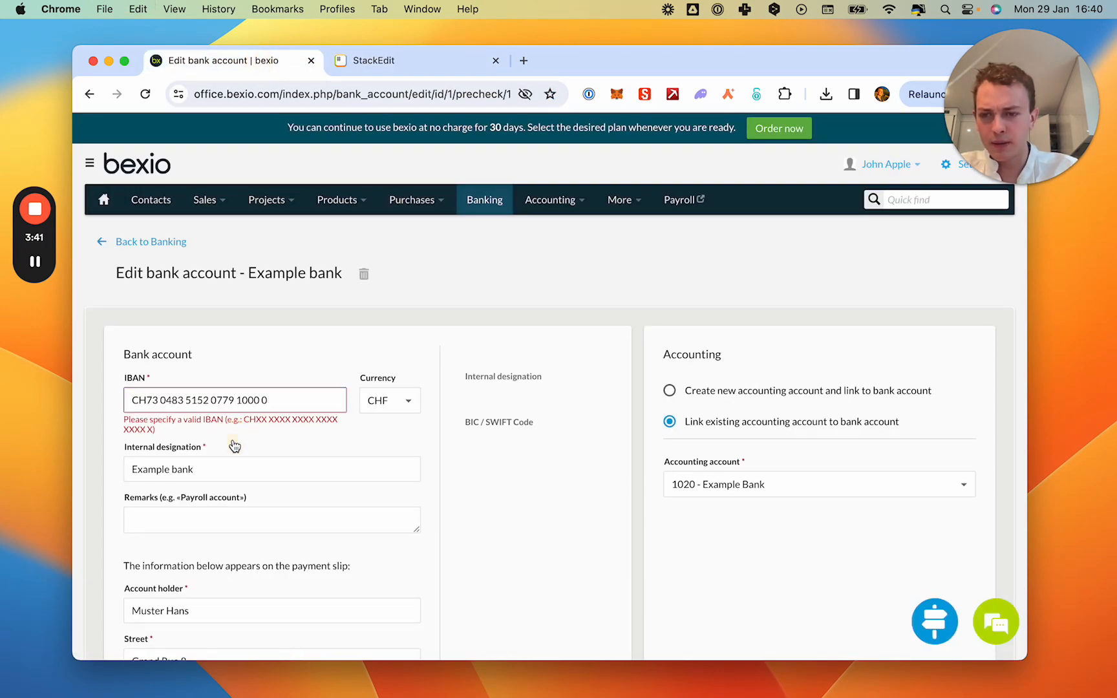
Alter individual digits of the pasted IBAN to turn it into a valid Swiss IBAN.
left_click(223, 402)
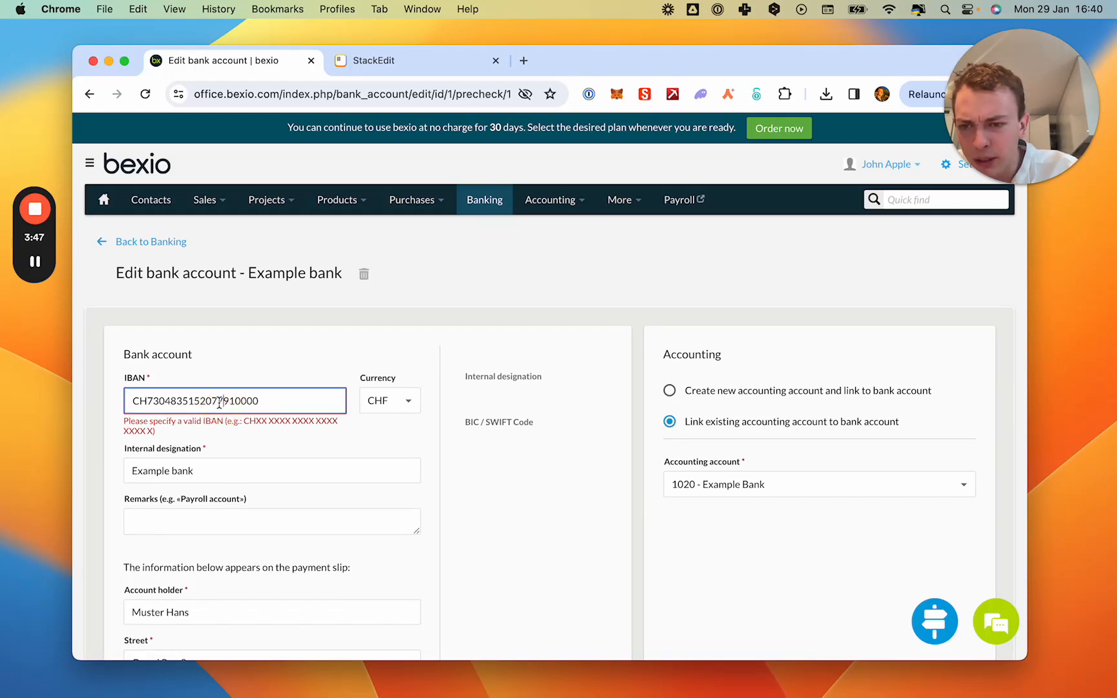
key("BackSpace")
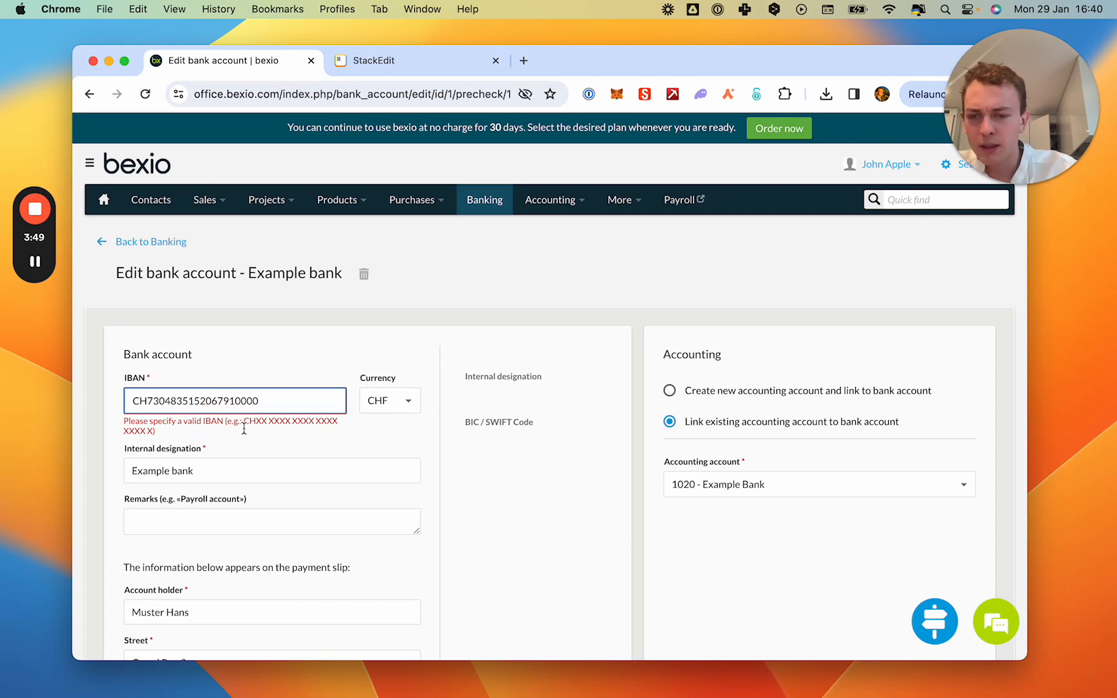
left_click(250, 462)
left_click(240, 399)
type("V")
left_click(235, 443)
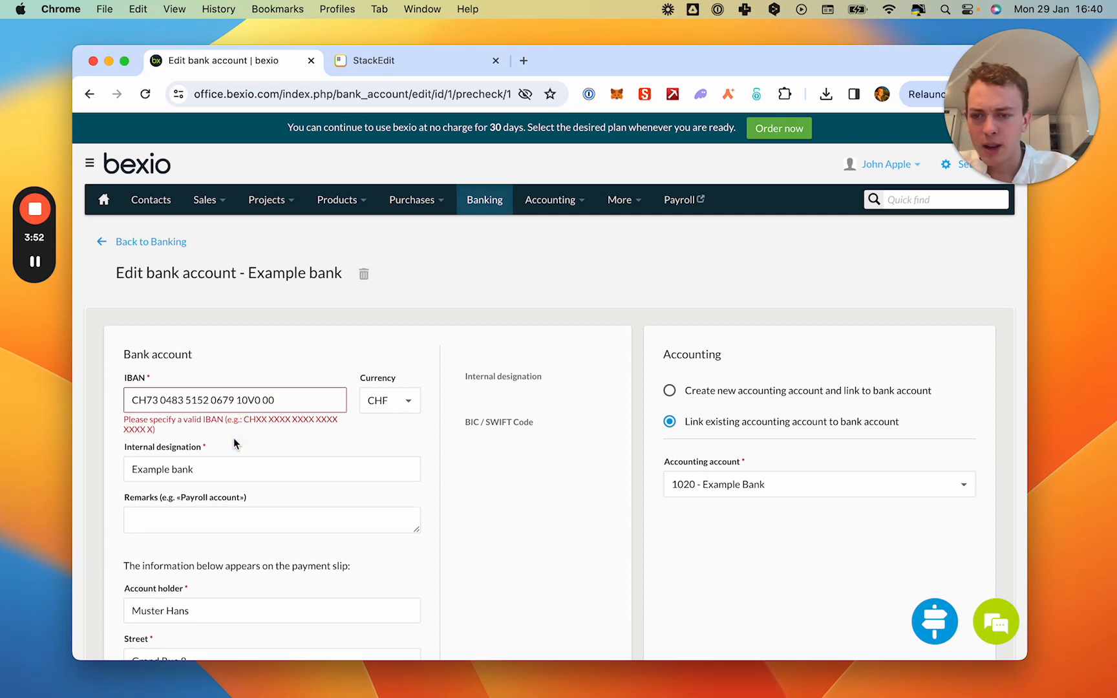
left_click(35, 262)
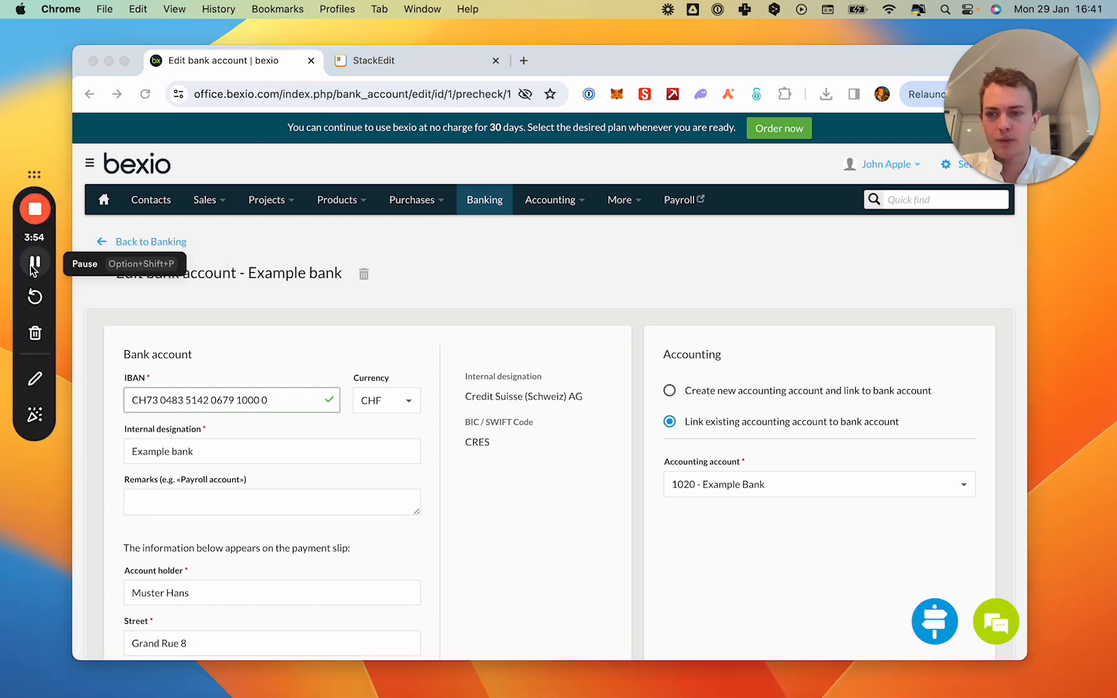
Save the completed bank account details and look over the Banking overview.
scroll(247, 412, "down", 3)
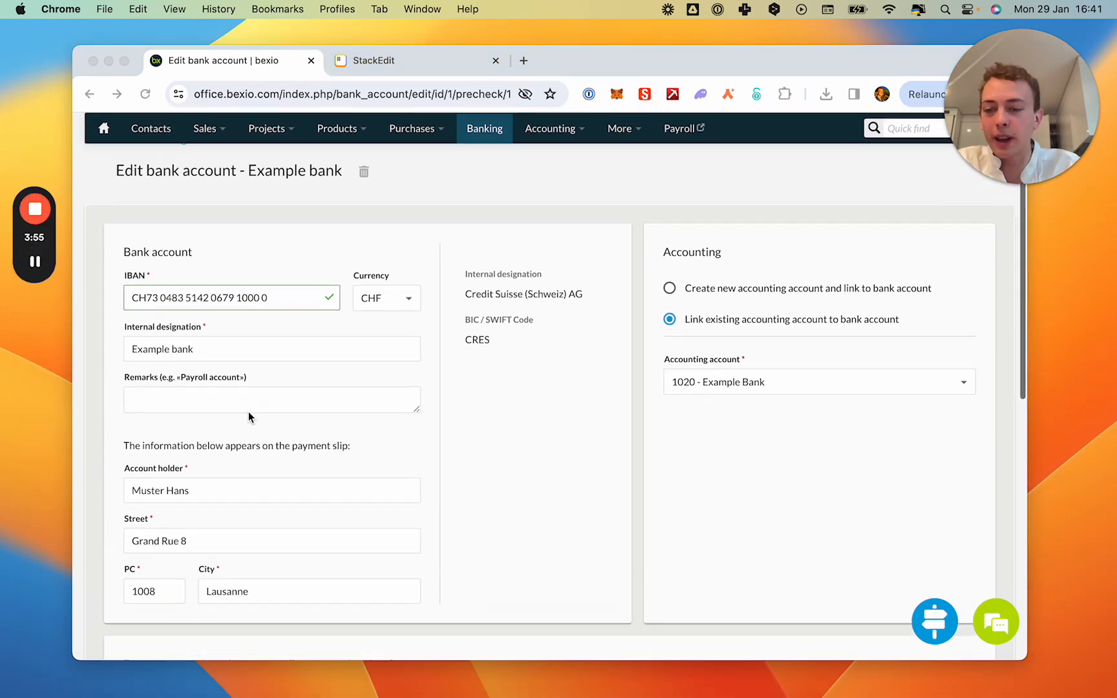
scroll(248, 416, "down", 4)
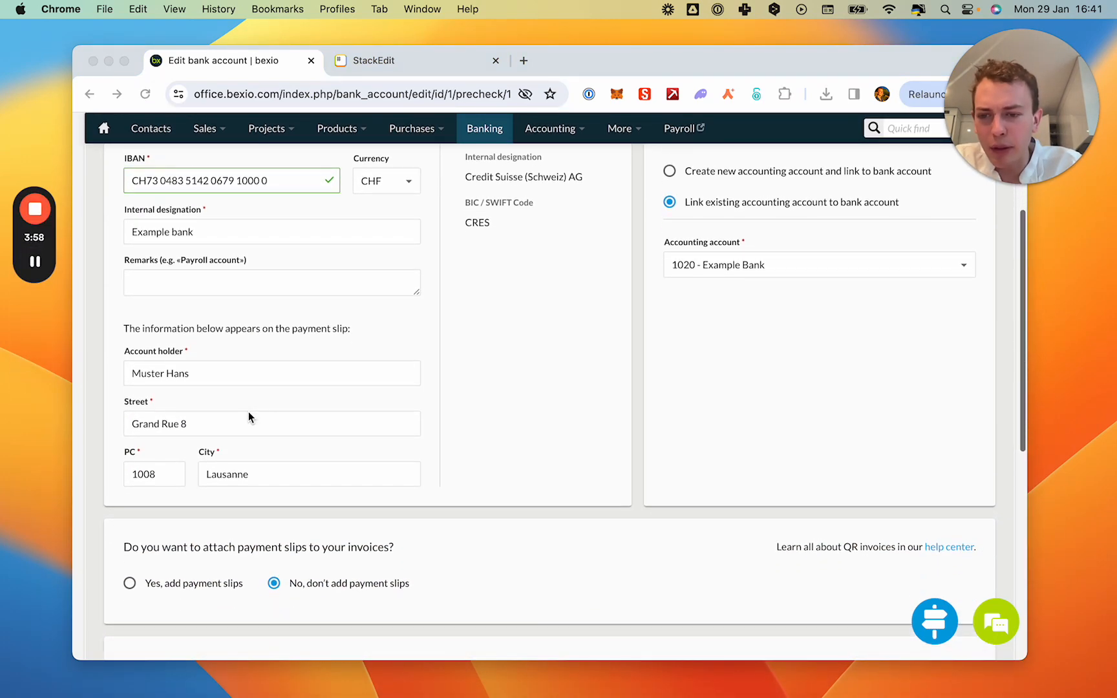
scroll(248, 417, "down", 10)
left_click(133, 556)
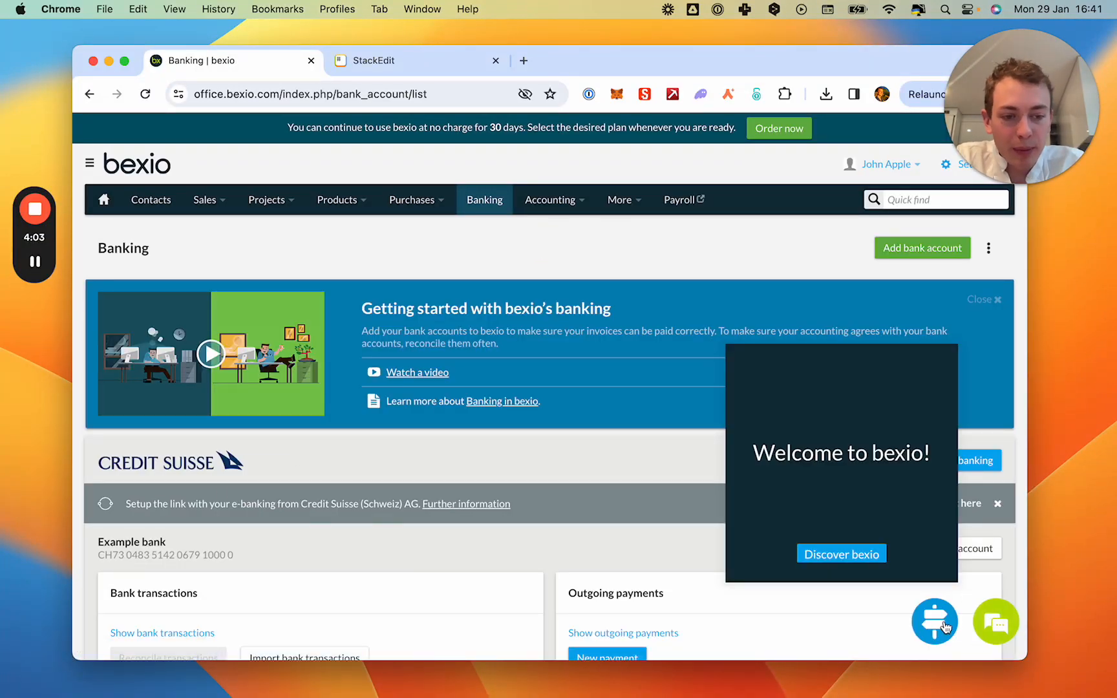
scroll(594, 402, "down", 3)
scroll(595, 402, "up", 3)
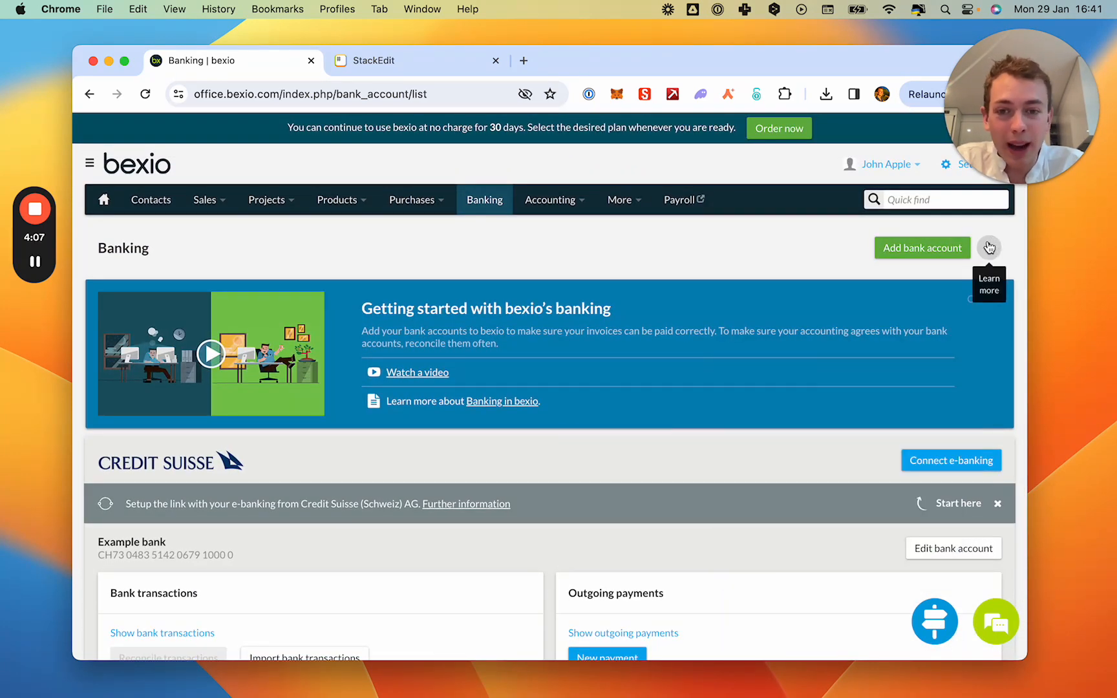
left_click(989, 248)
left_click(796, 251)
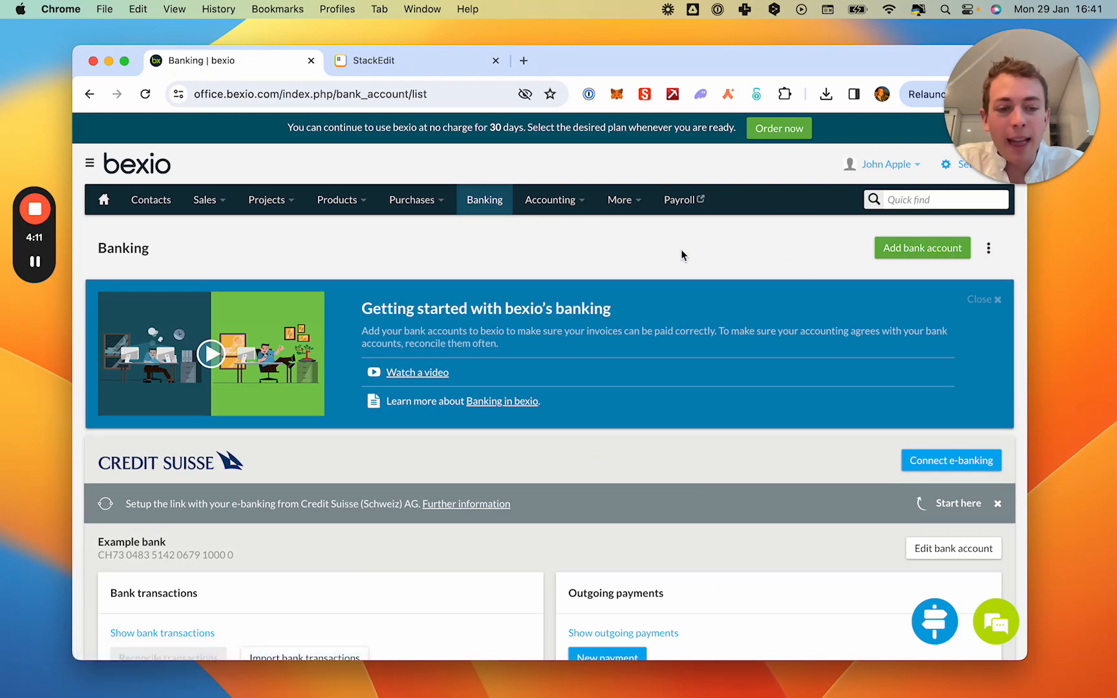
scroll(729, 367, "down", 3)
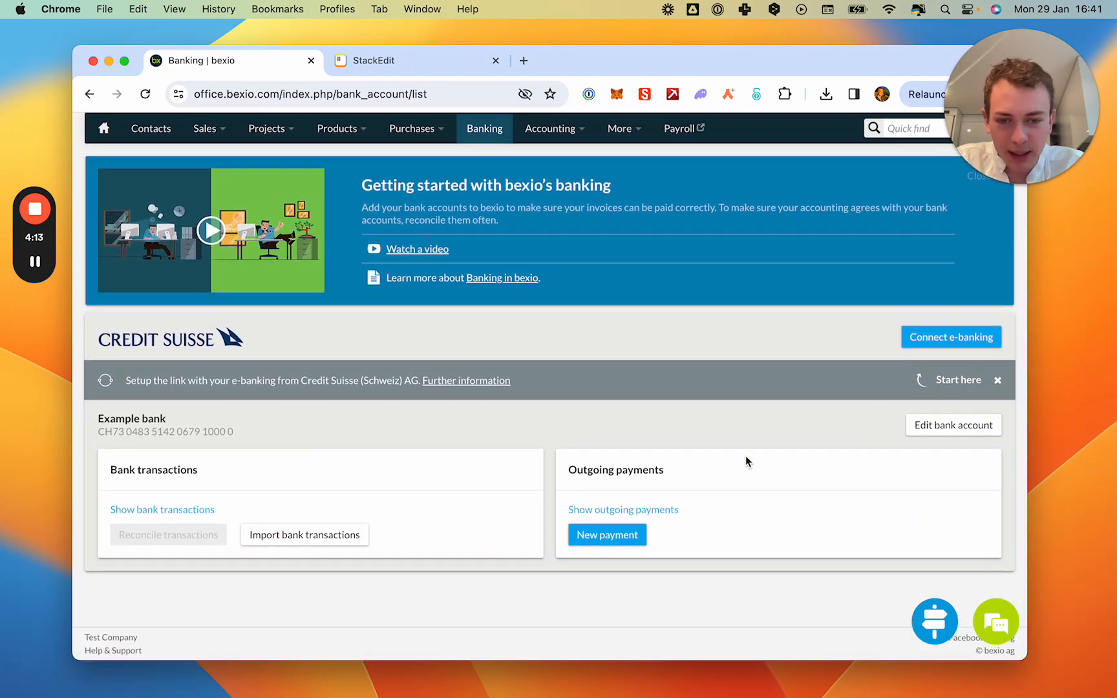
scroll(483, 426, "up", 3)
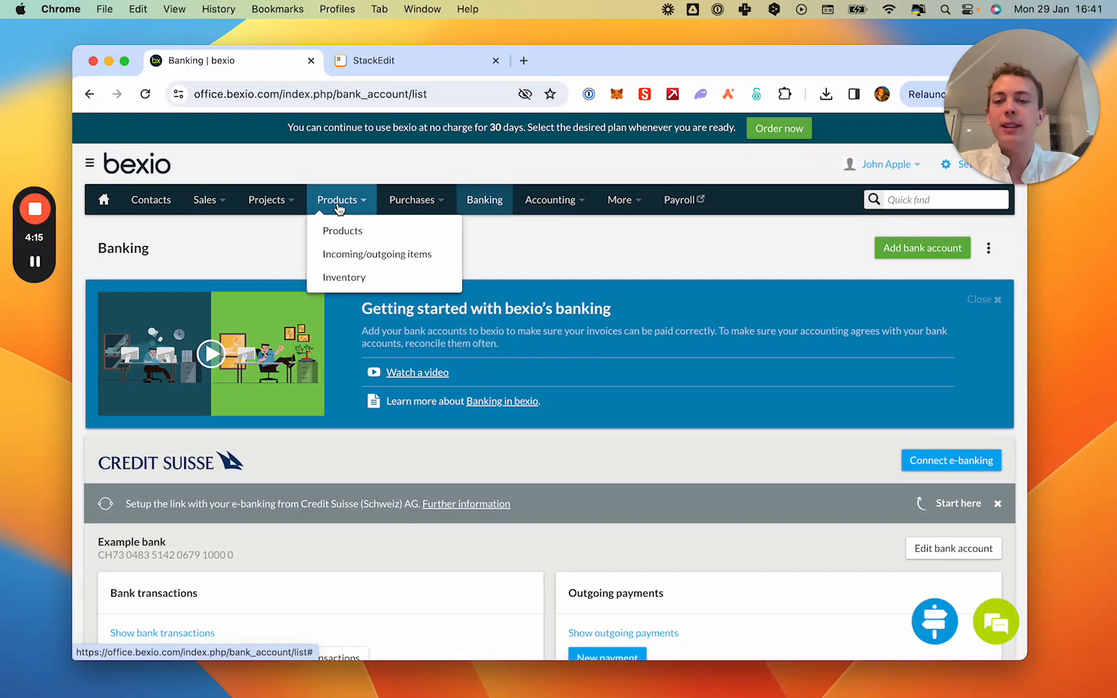
Go to the sales invoices and open the draft invoice for Test Company AG.
mouse_move(279, 203)
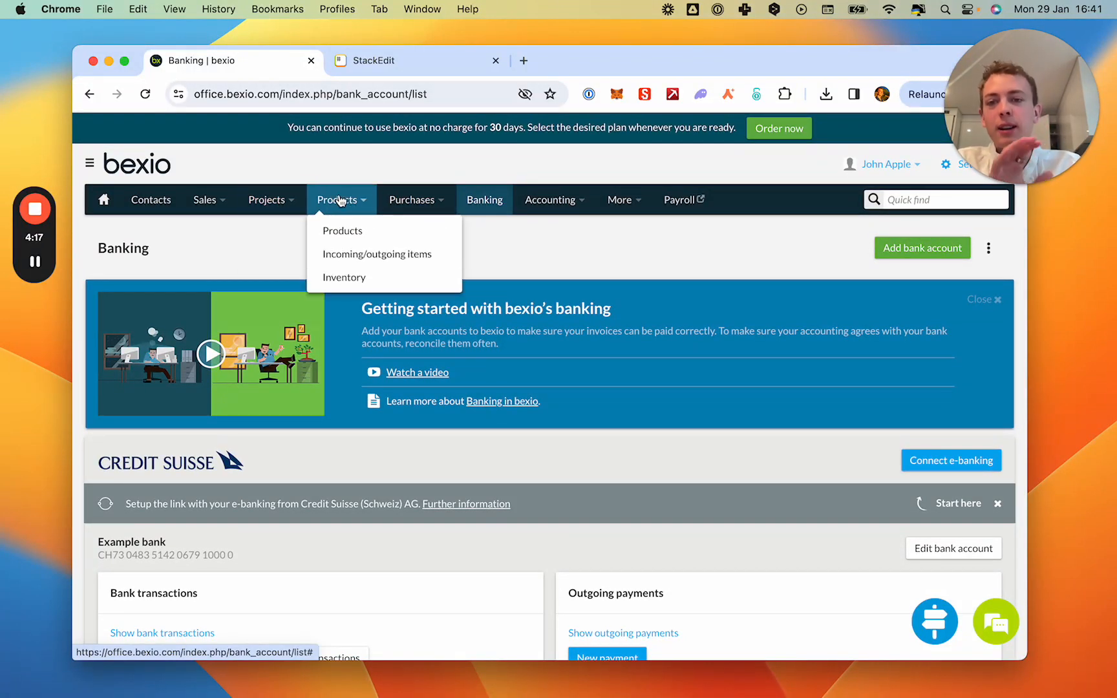
mouse_move(208, 204)
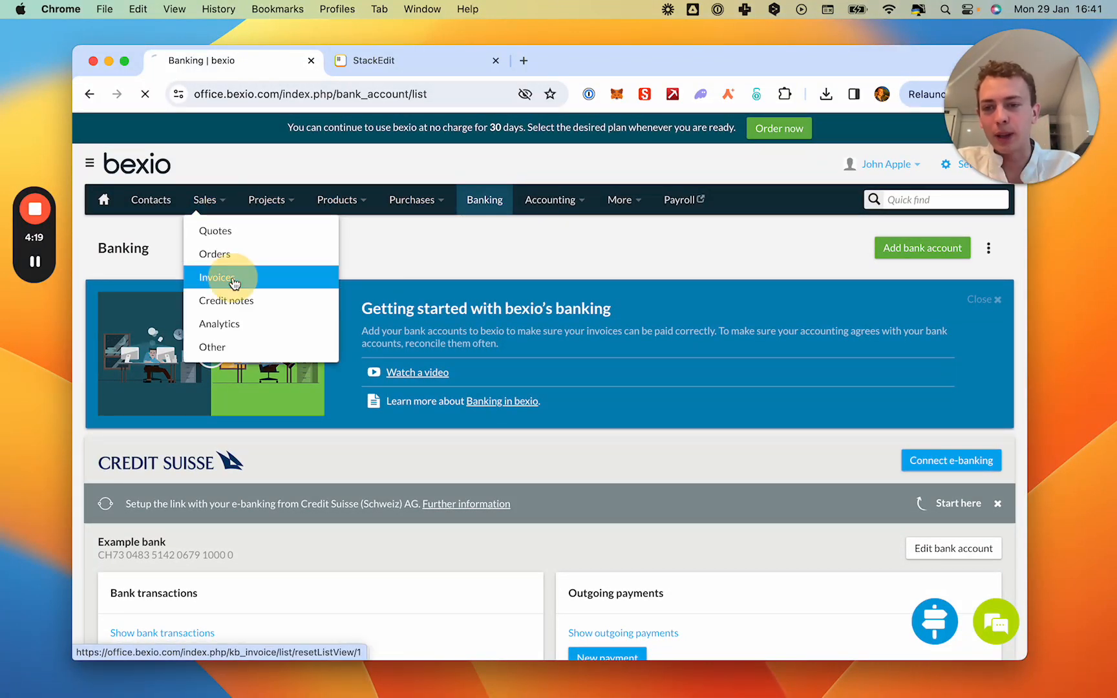
left_click(232, 280)
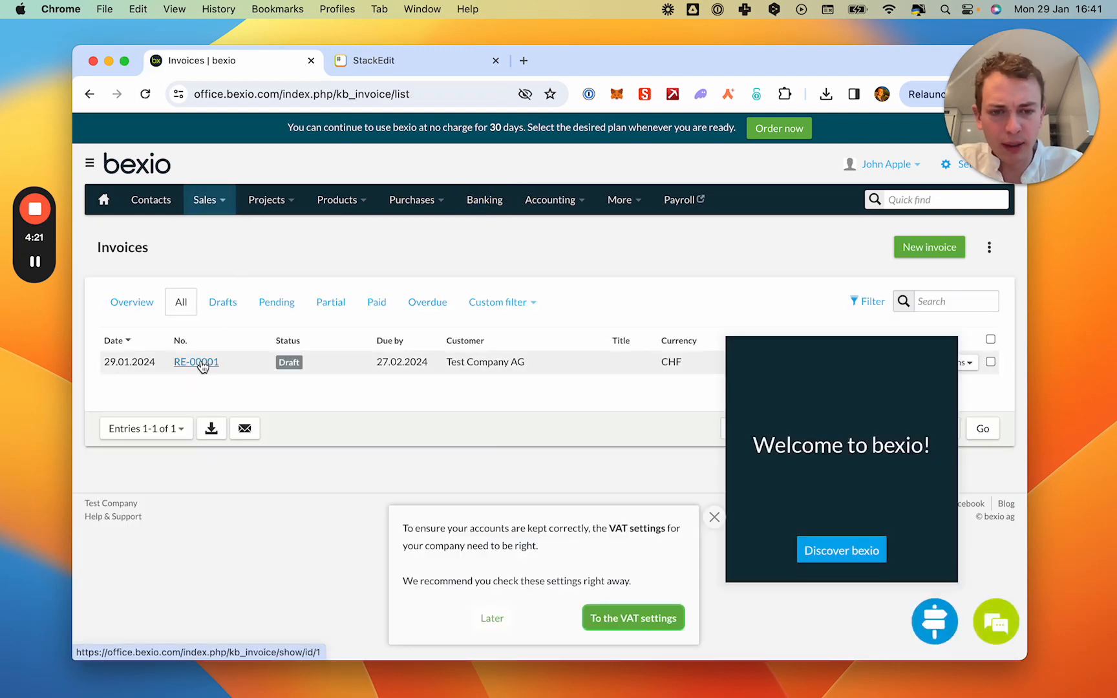
left_click(198, 363)
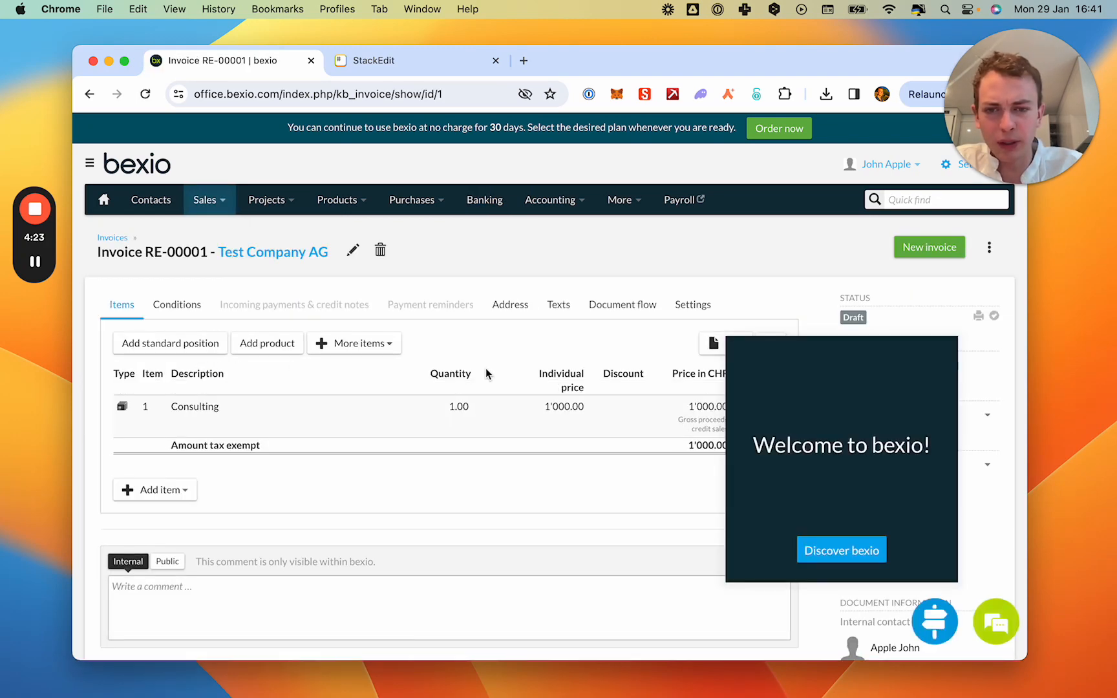
Examine the invoice's settings, including its template, bank account, currency and tax options.
scroll(521, 262, "down", 4)
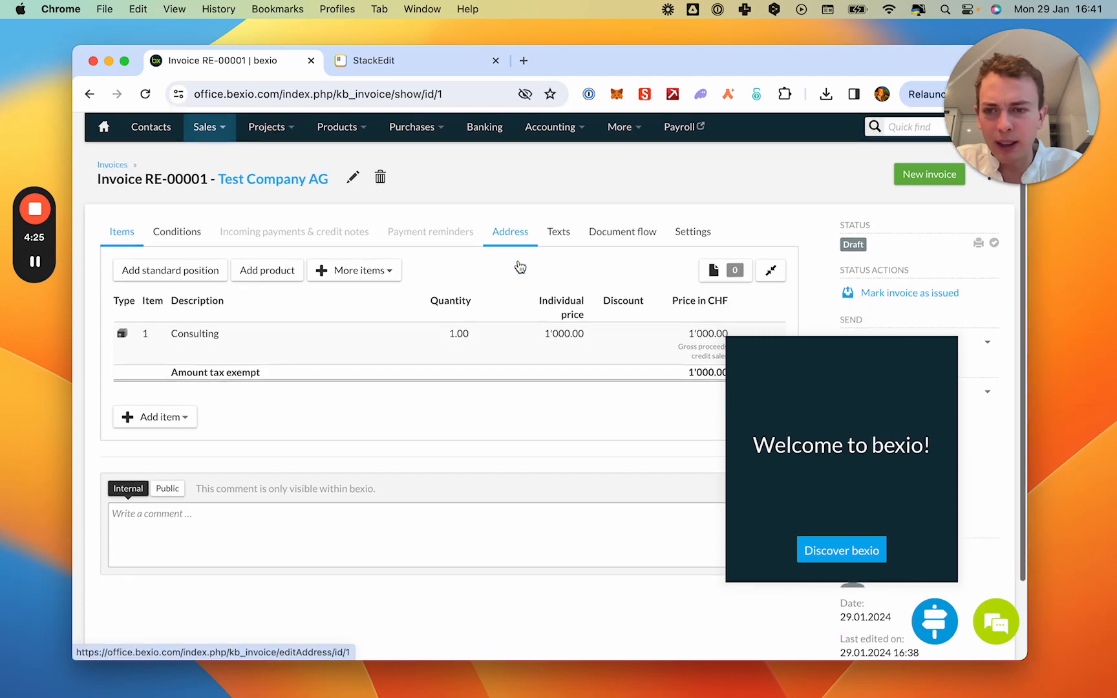
scroll(518, 260, "up", 6)
left_click(692, 310)
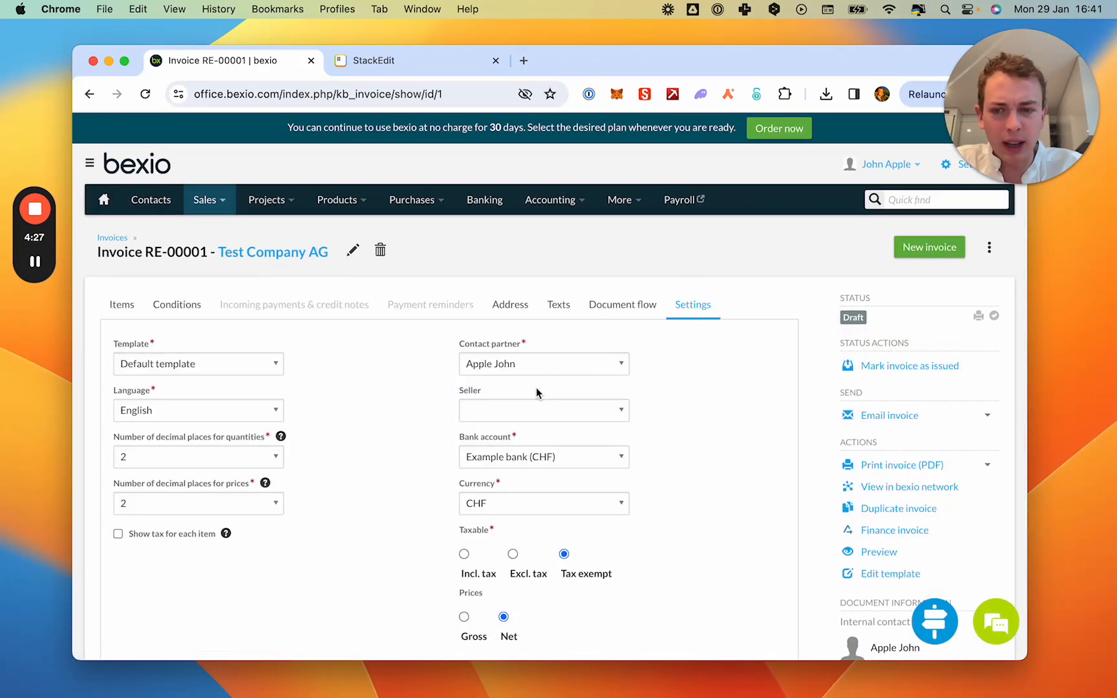
scroll(362, 430, "down", 3)
scroll(311, 441, "down", 3)
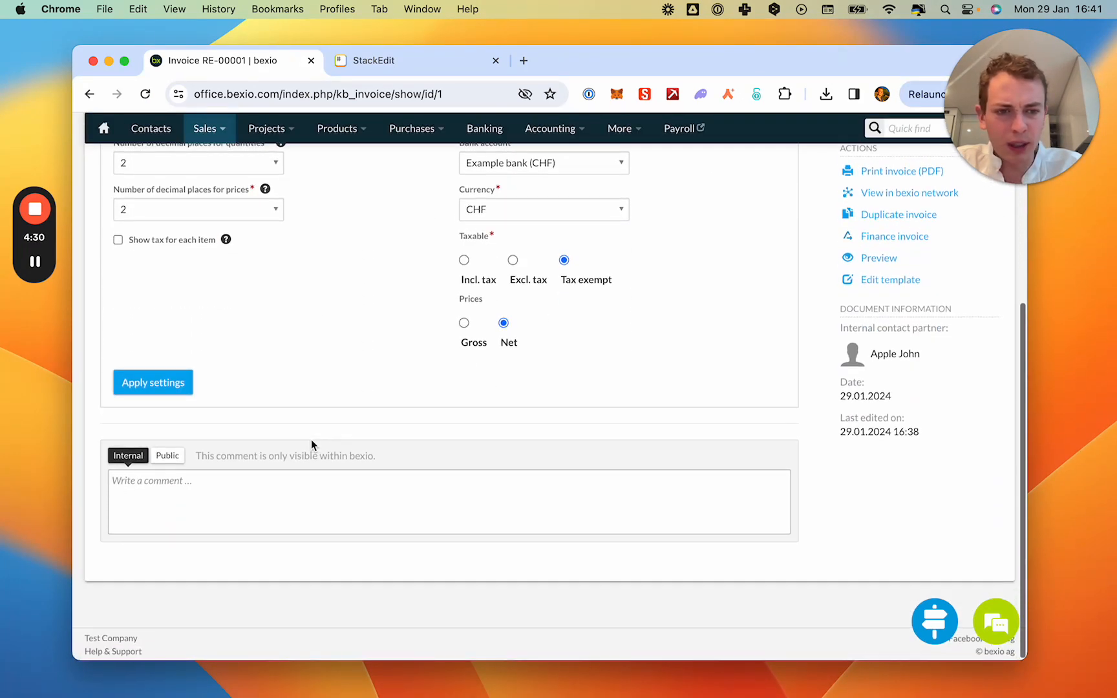
scroll(312, 441, "up", 5)
scroll(311, 440, "up", 2)
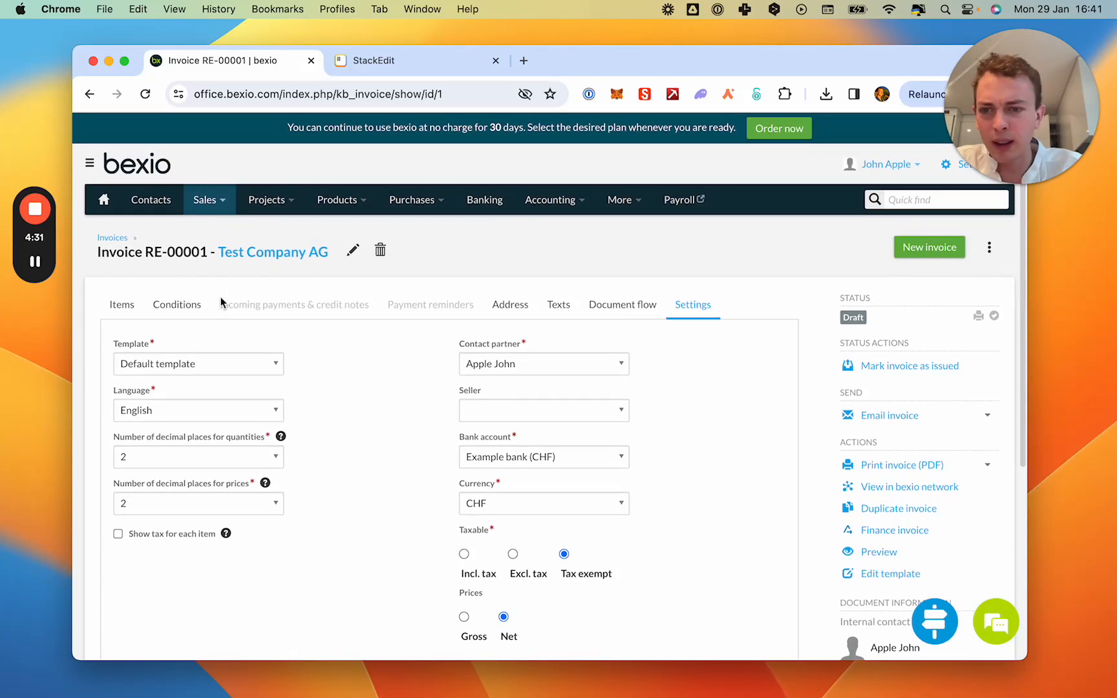
Examine the invoice's payment conditions, including payment type, due date and terms of payment.
left_click(180, 304)
scroll(358, 432, "down", 5)
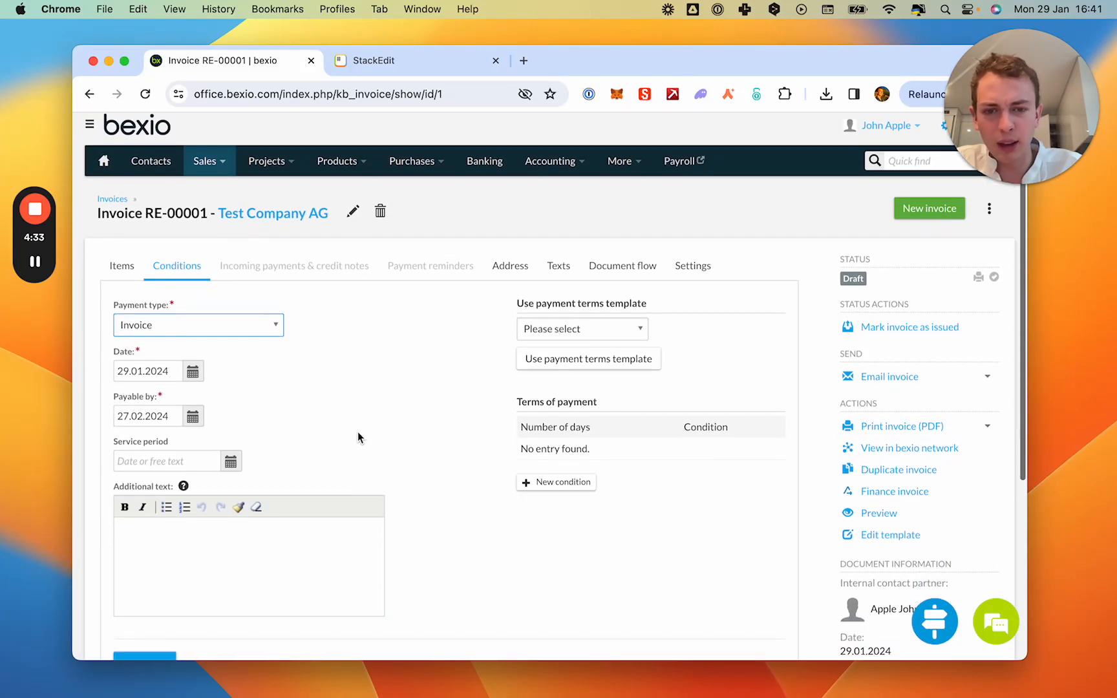
scroll(428, 470, "up", 6)
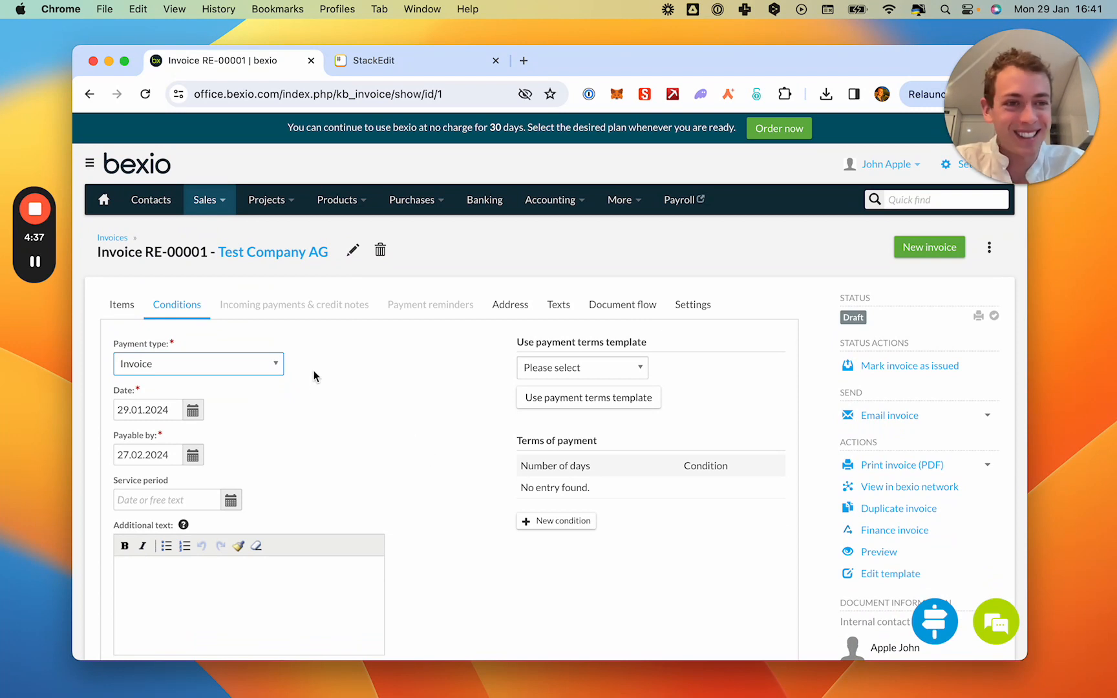
mouse_move(37, 275)
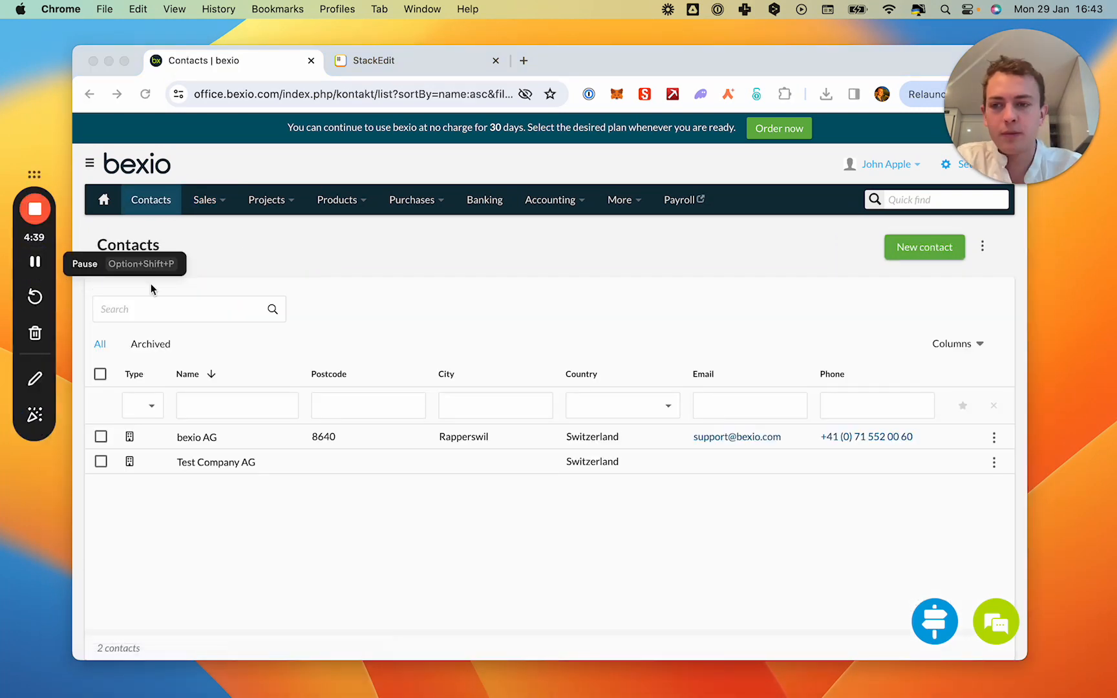
Return to the Banking overview and open the Example bank account for editing.
left_click(485, 202)
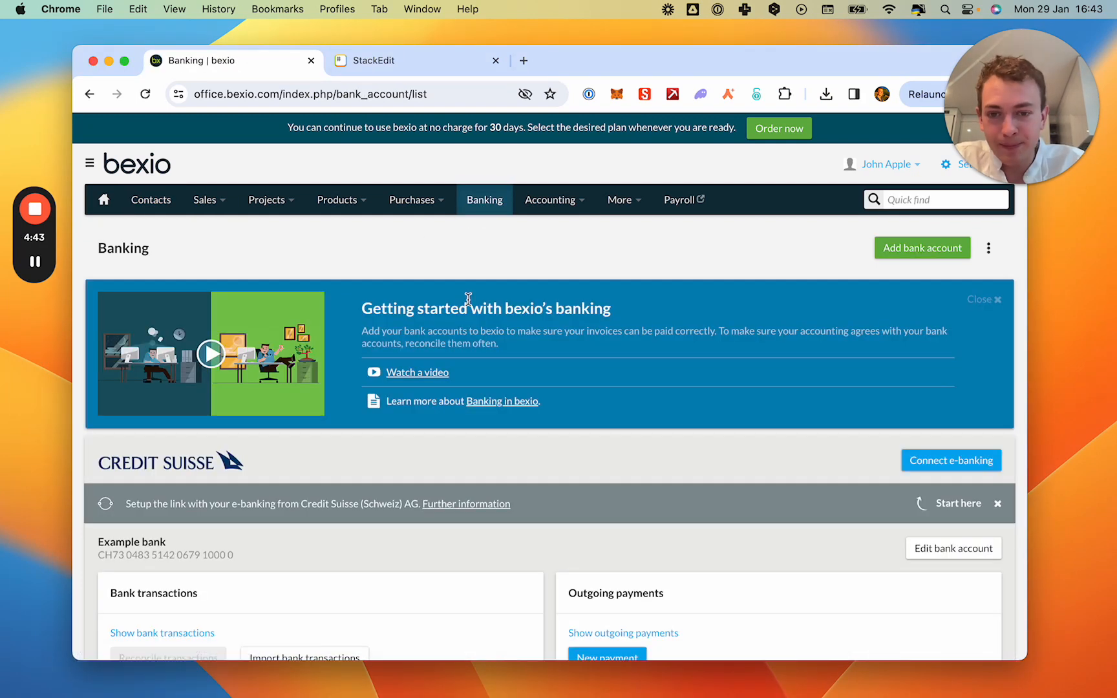
scroll(468, 299, "down", 3)
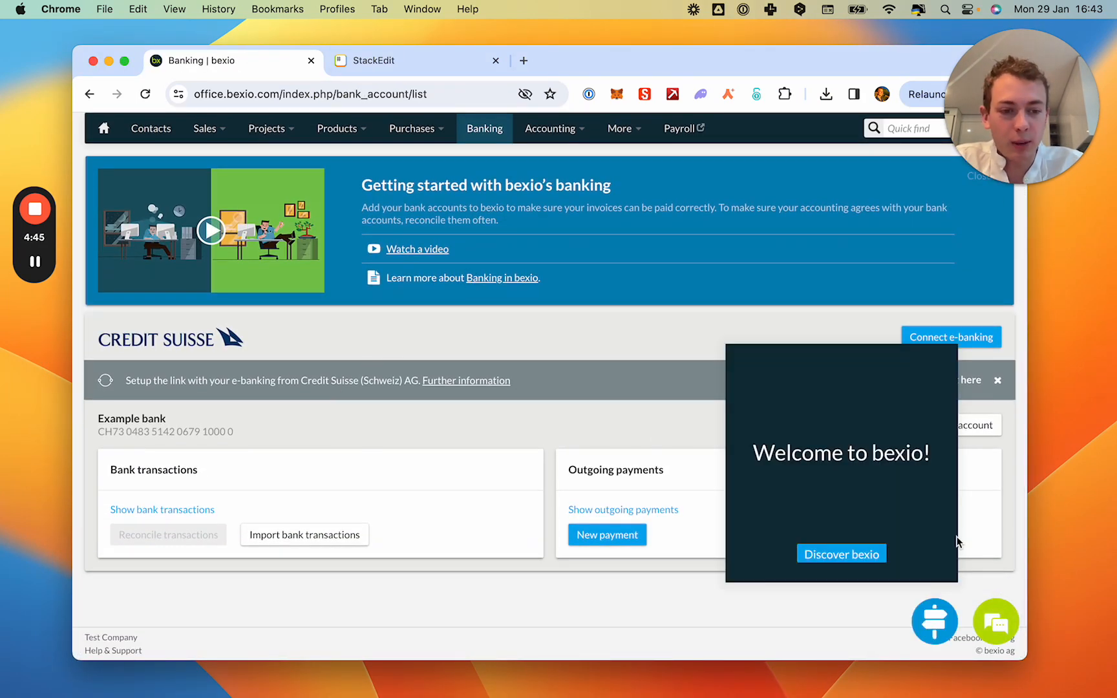
left_click(949, 624)
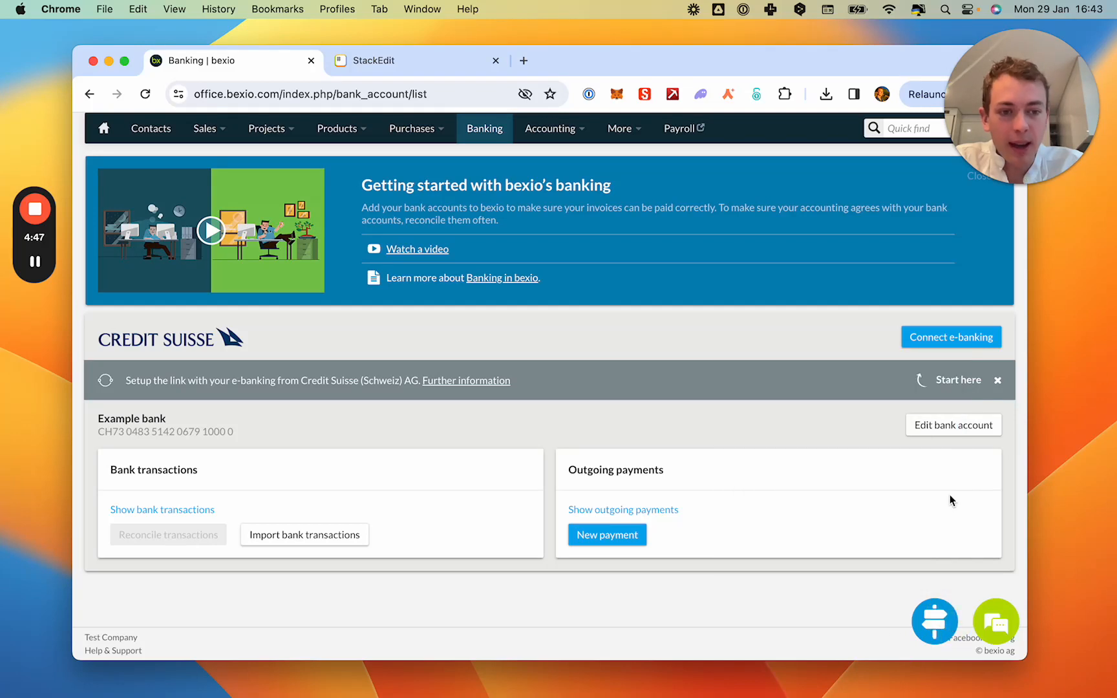
left_click(913, 431)
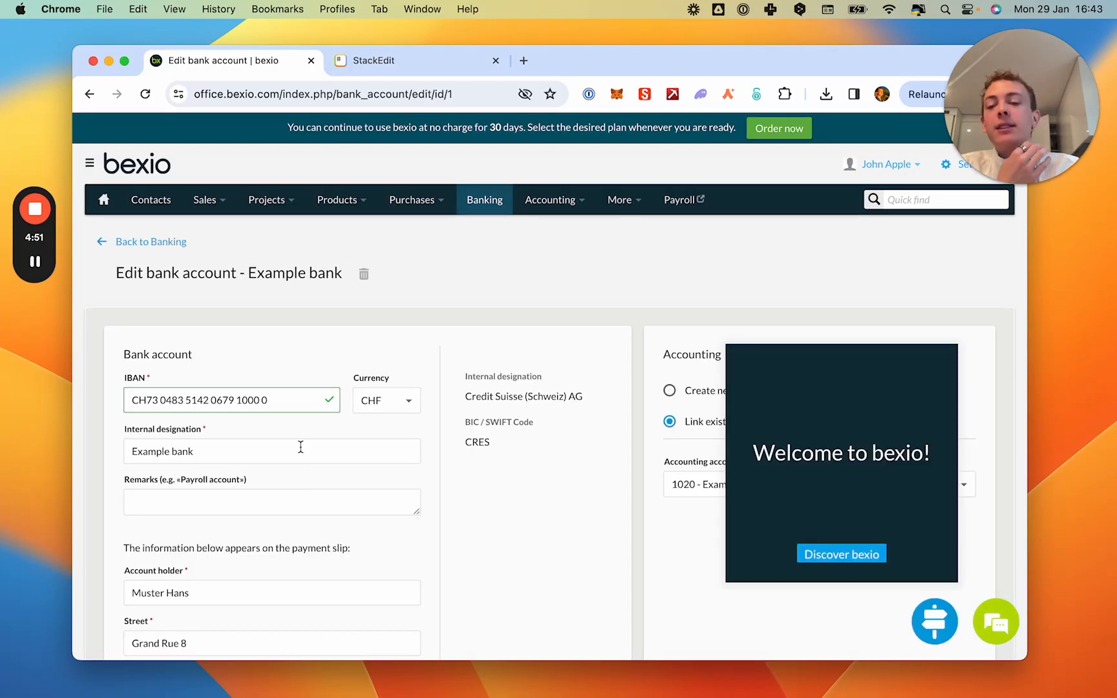
Set the Example bank account to add payment slips to invoices.
scroll(299, 449, "down", 5)
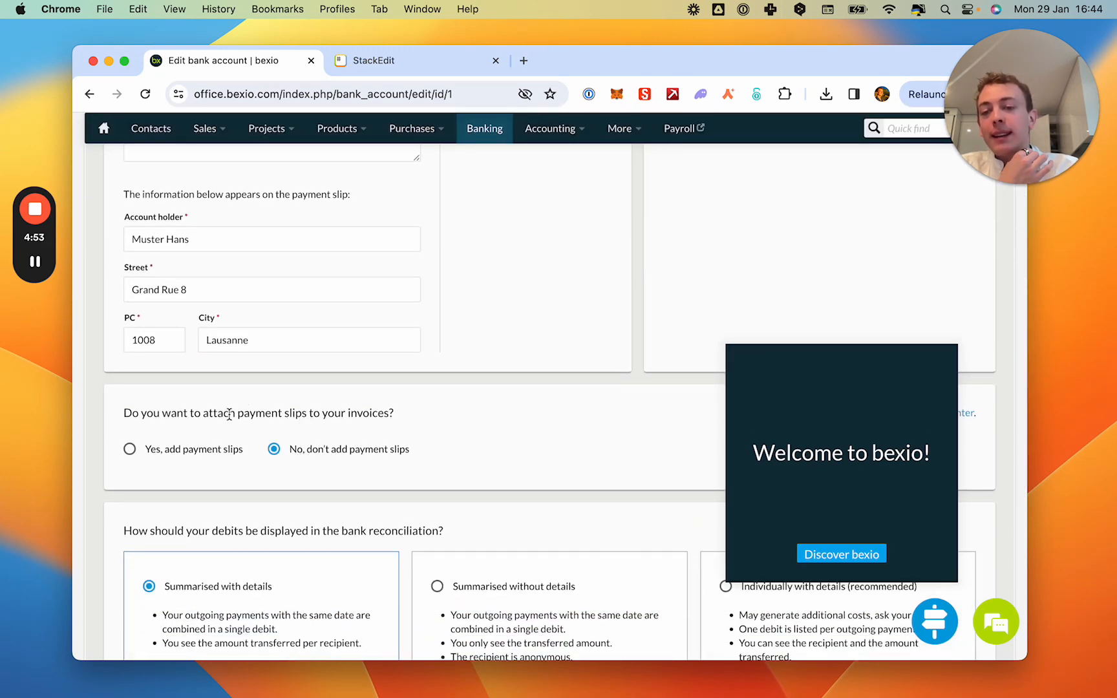
scroll(289, 420, "down", 2)
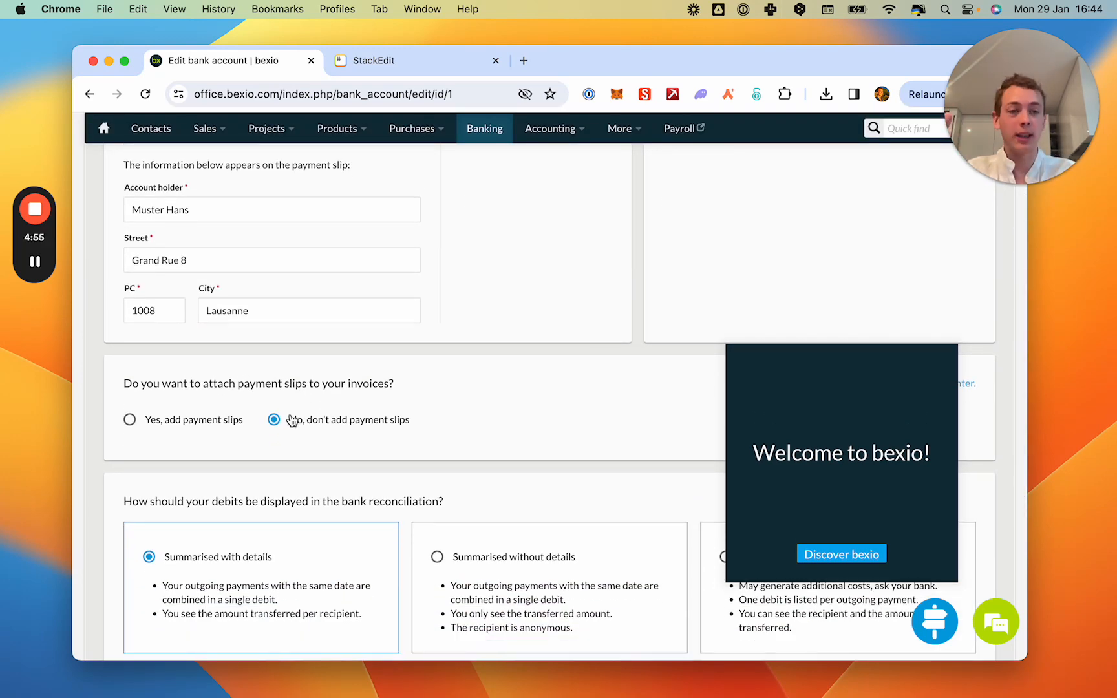
left_click(163, 365)
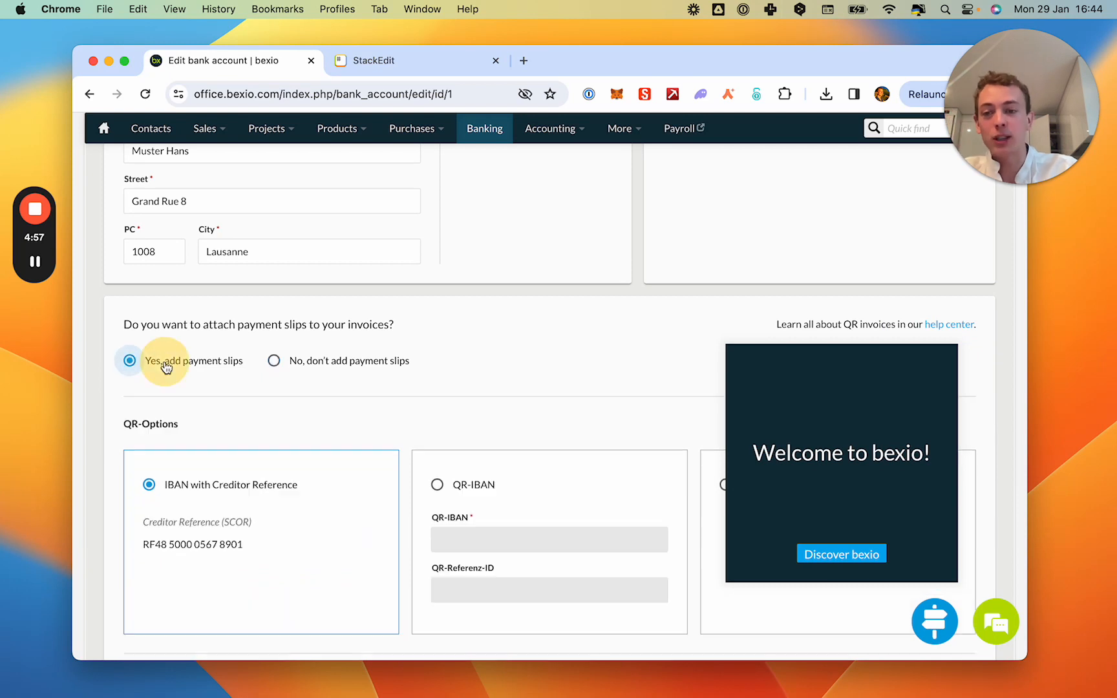
Try the Only IBAN QR option and switch back to IBAN with Creditor Reference.
scroll(429, 385, "down", 1)
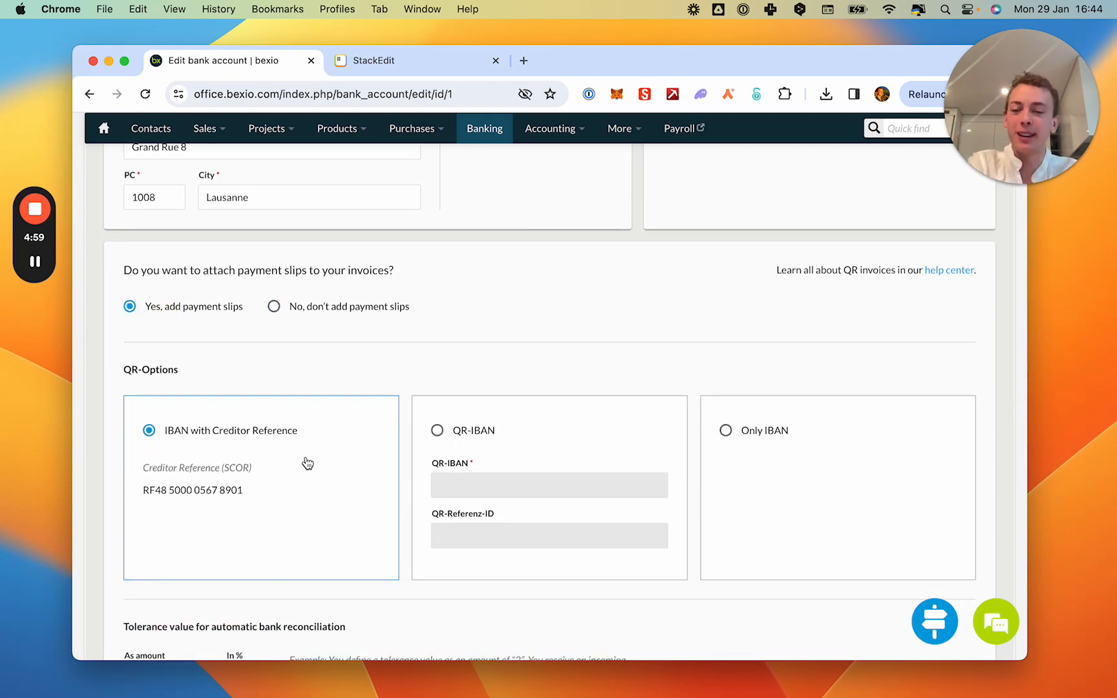
scroll(251, 544, "down", 1)
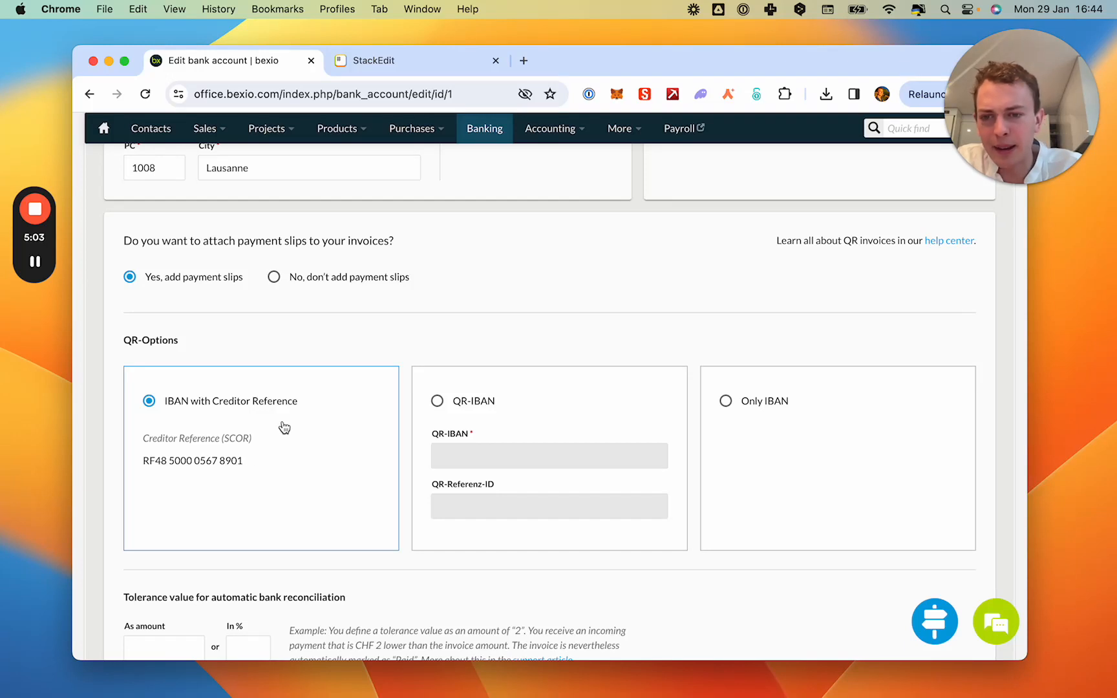
left_click(728, 402)
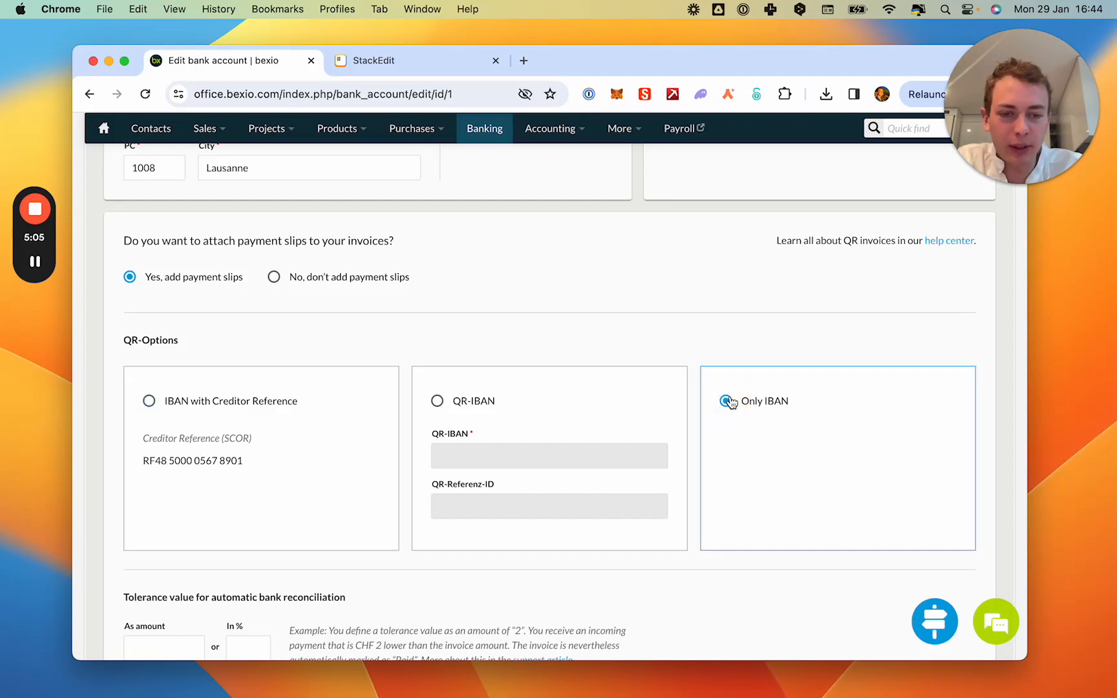
scroll(760, 442, "down", 1)
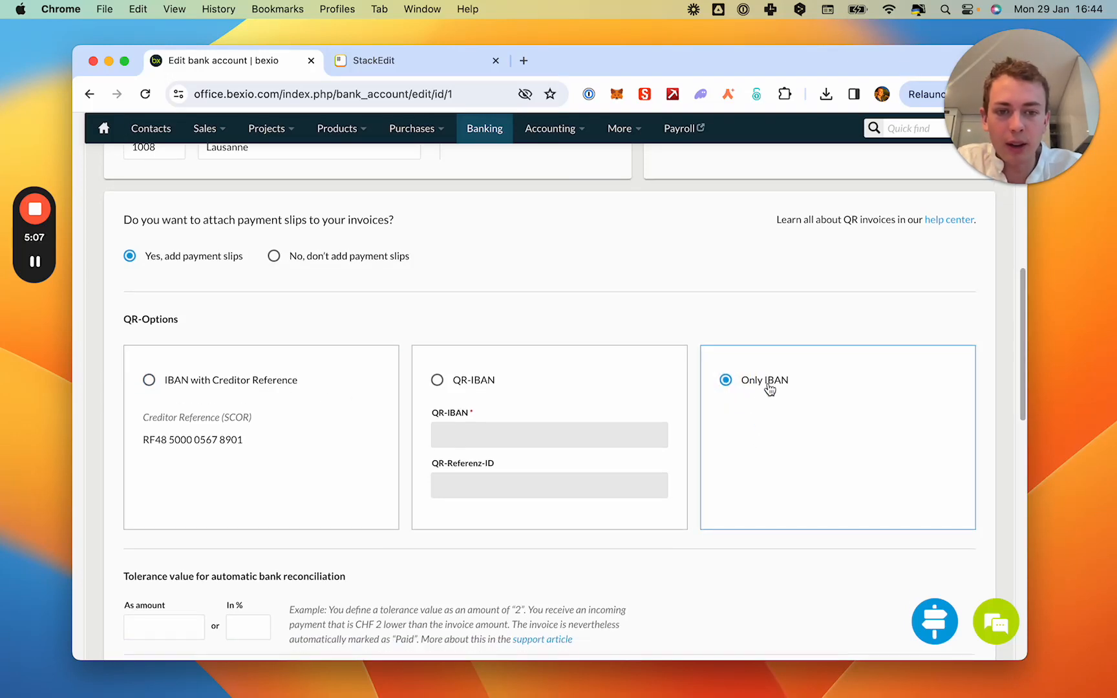
left_click(186, 383)
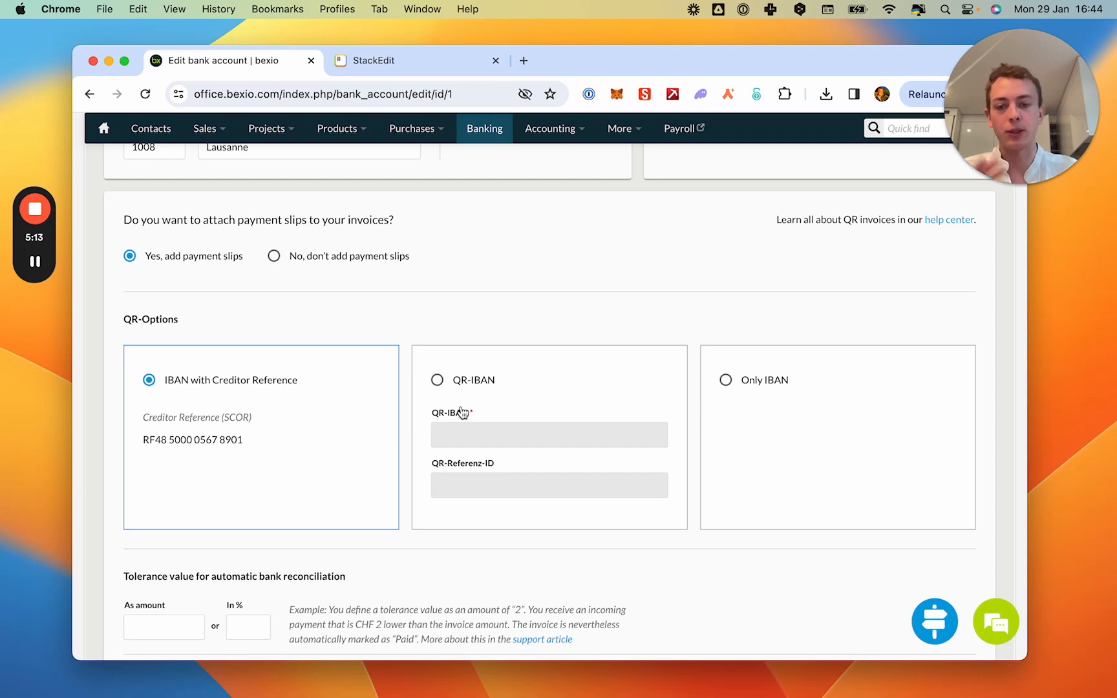
Look through the tolerance, payment slip sample and debit display sections, and save the bank account.
scroll(276, 415, "down", 10)
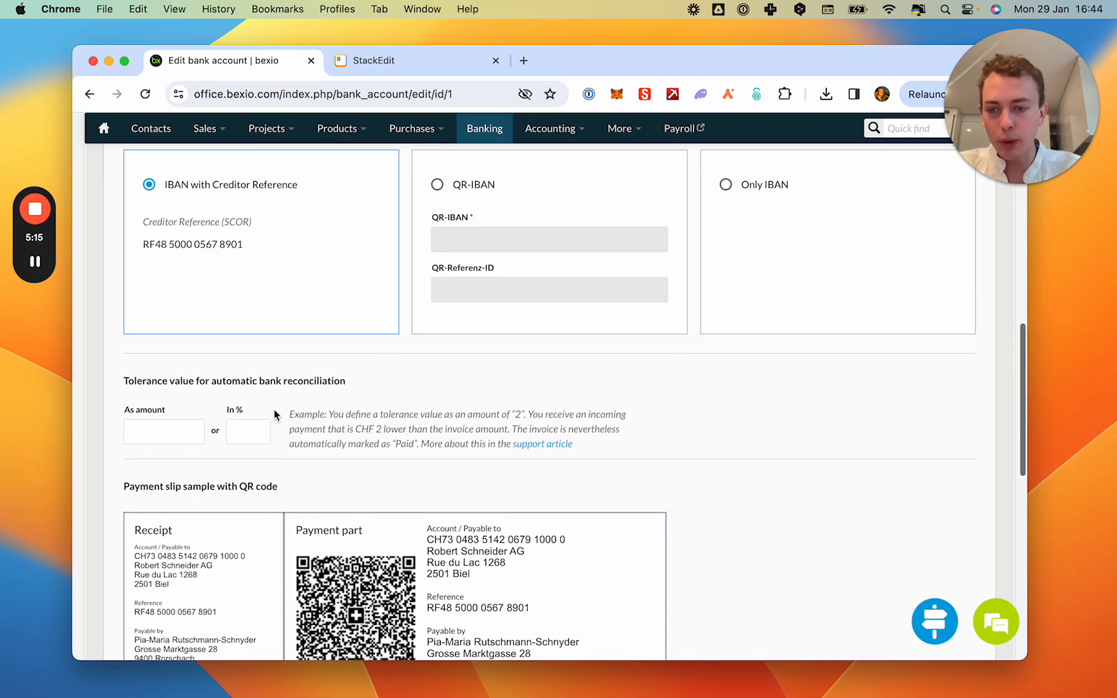
scroll(275, 415, "down", 5)
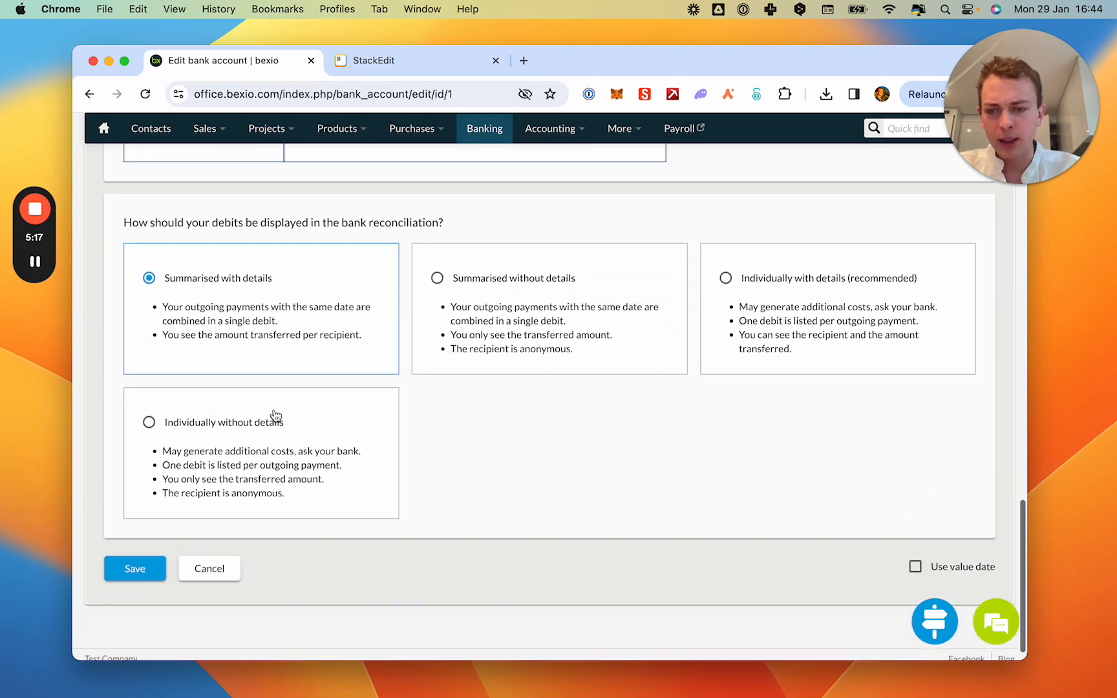
left_click(128, 553)
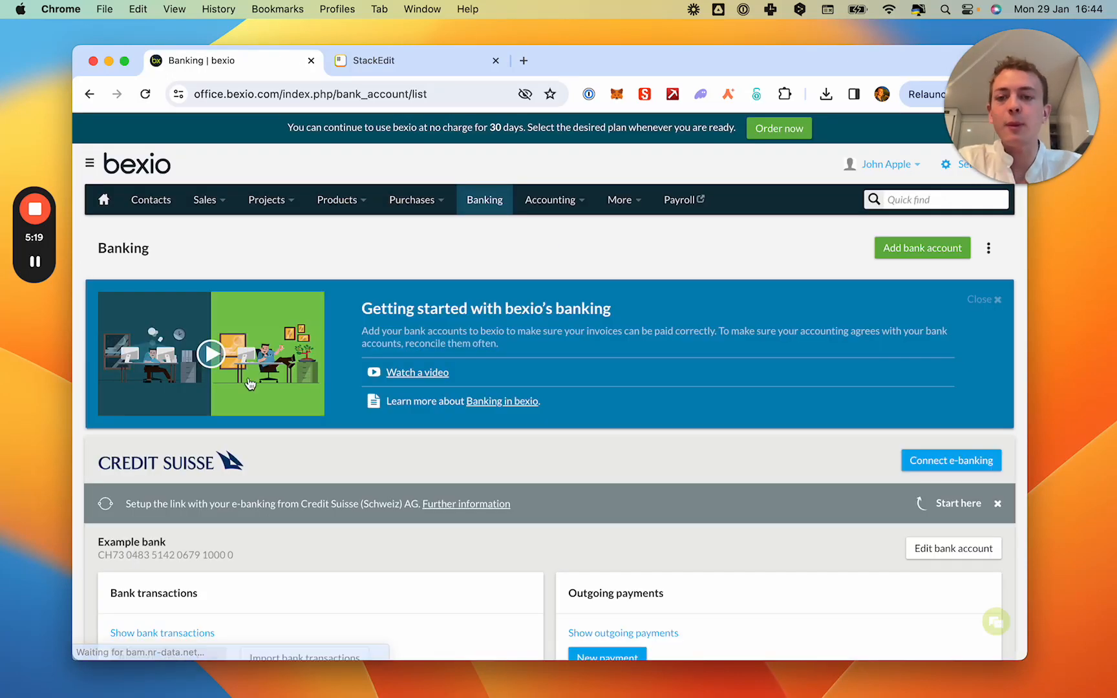
Reopen the draft Test Company AG invoice from the sales invoices and download it as a PDF.
mouse_move(201, 194)
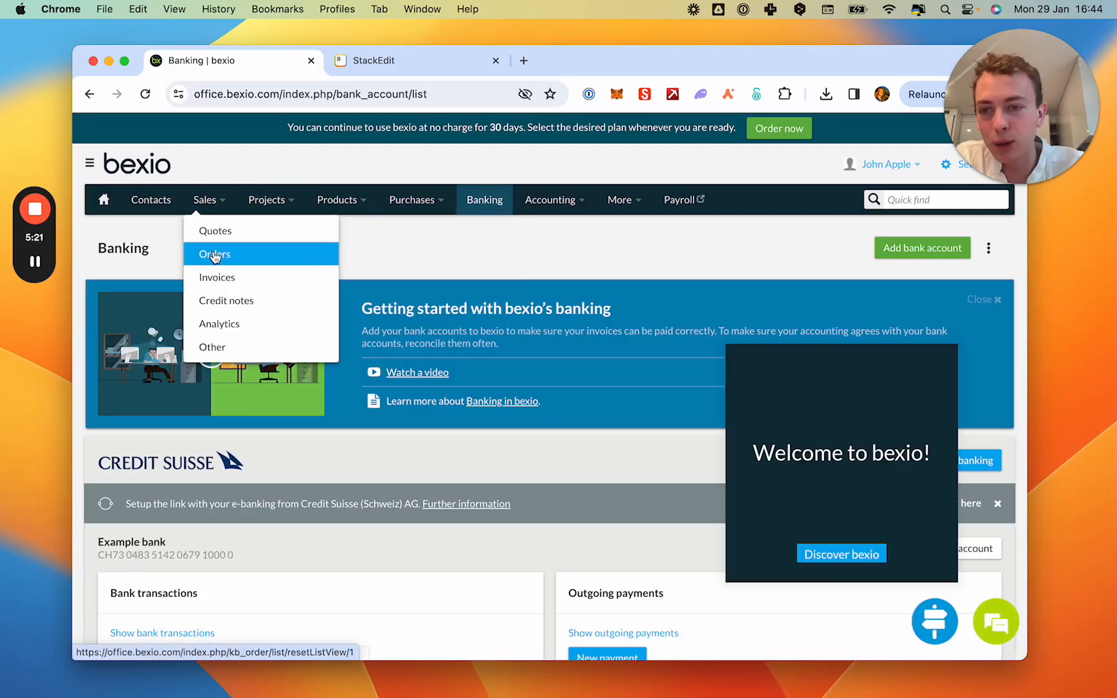
left_click(225, 277)
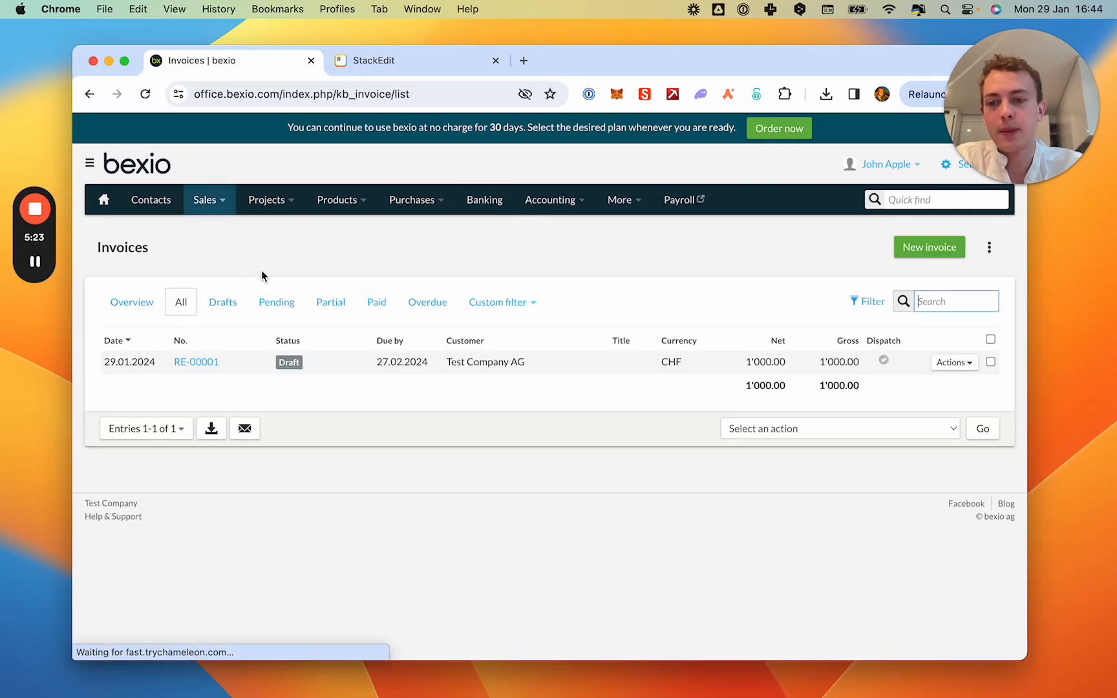
left_click(211, 364)
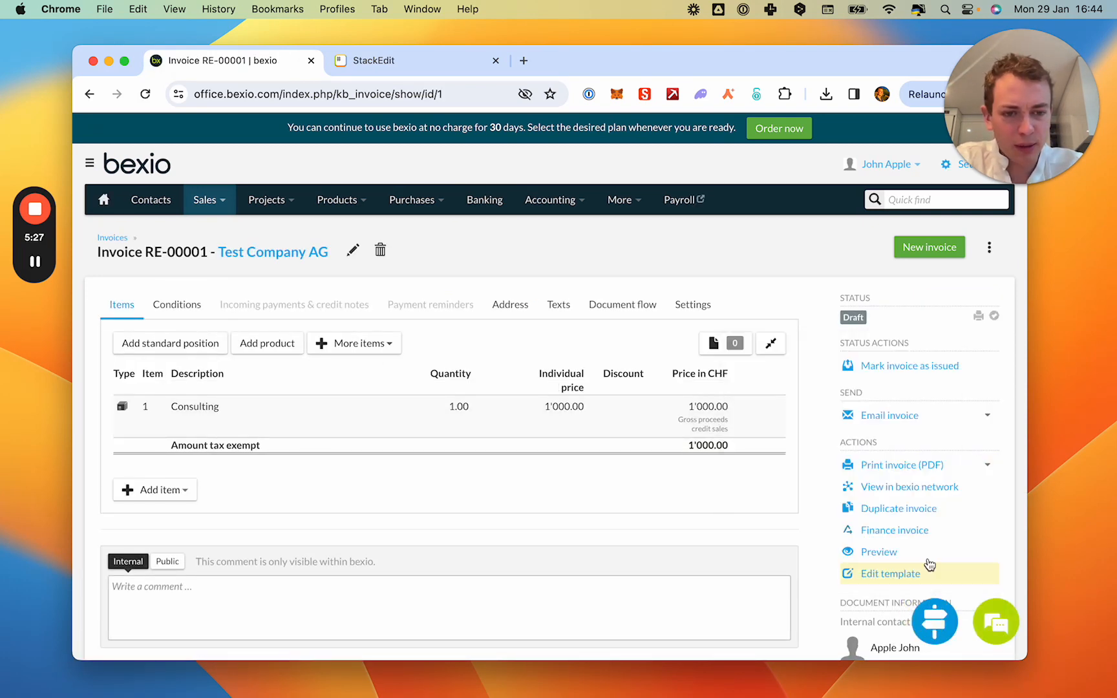
left_click(884, 472)
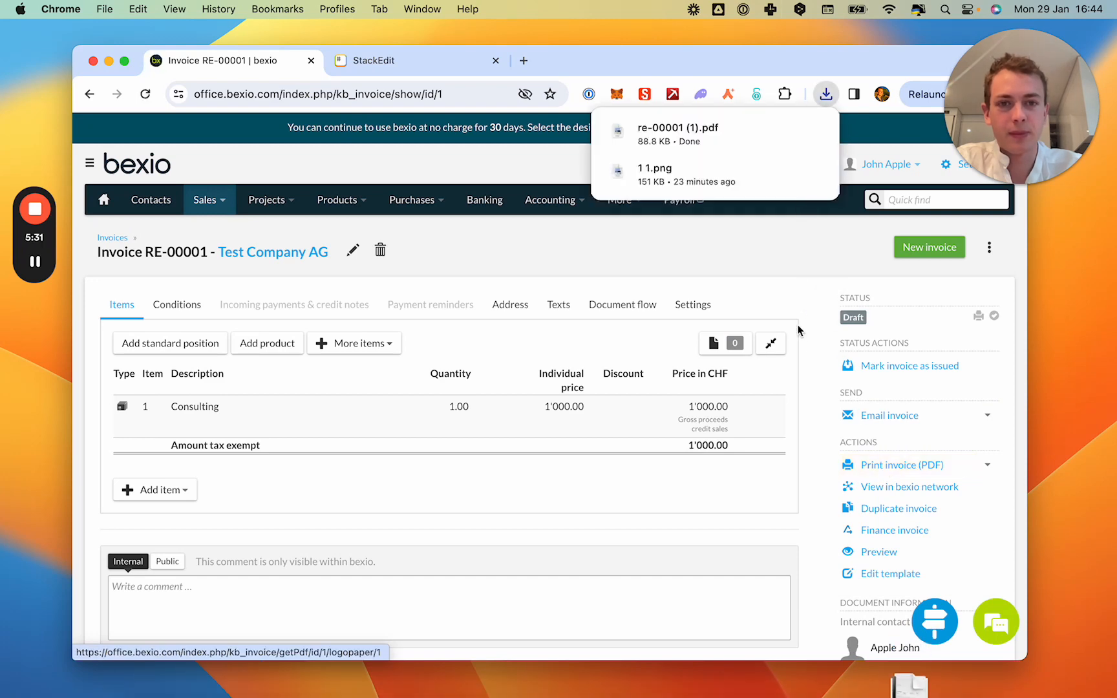
Open the downloaded invoice PDF and examine both pages, including the footer's bank details and the QR payment part.
left_click(675, 127)
scroll(493, 381, "down", 15)
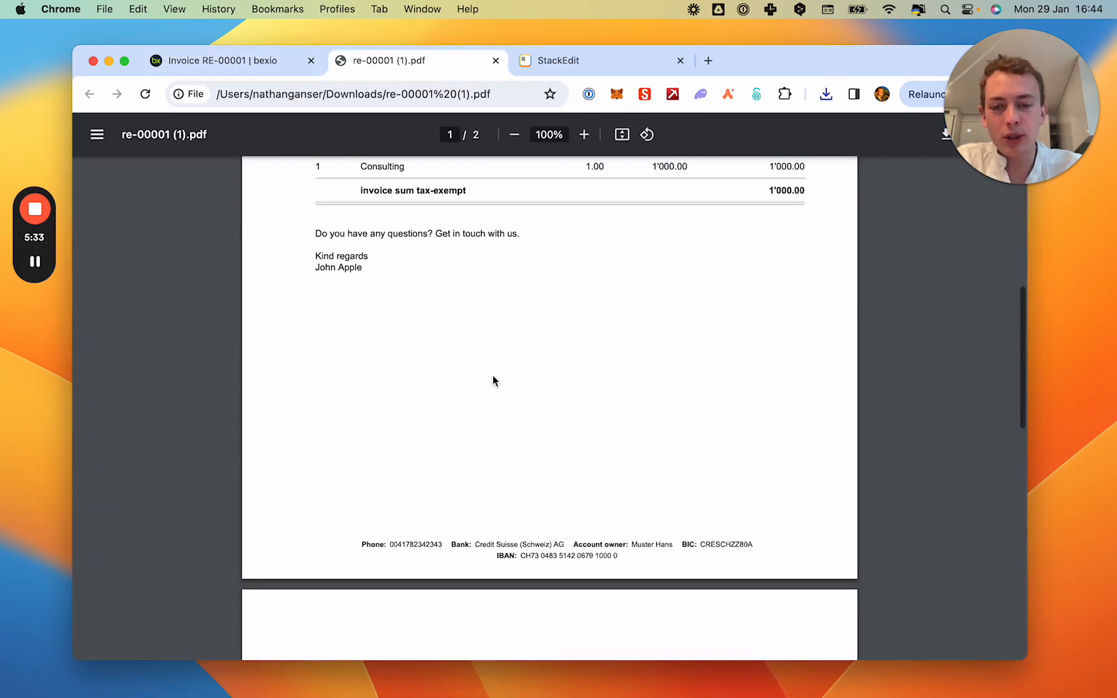
scroll(493, 376, "down", 2)
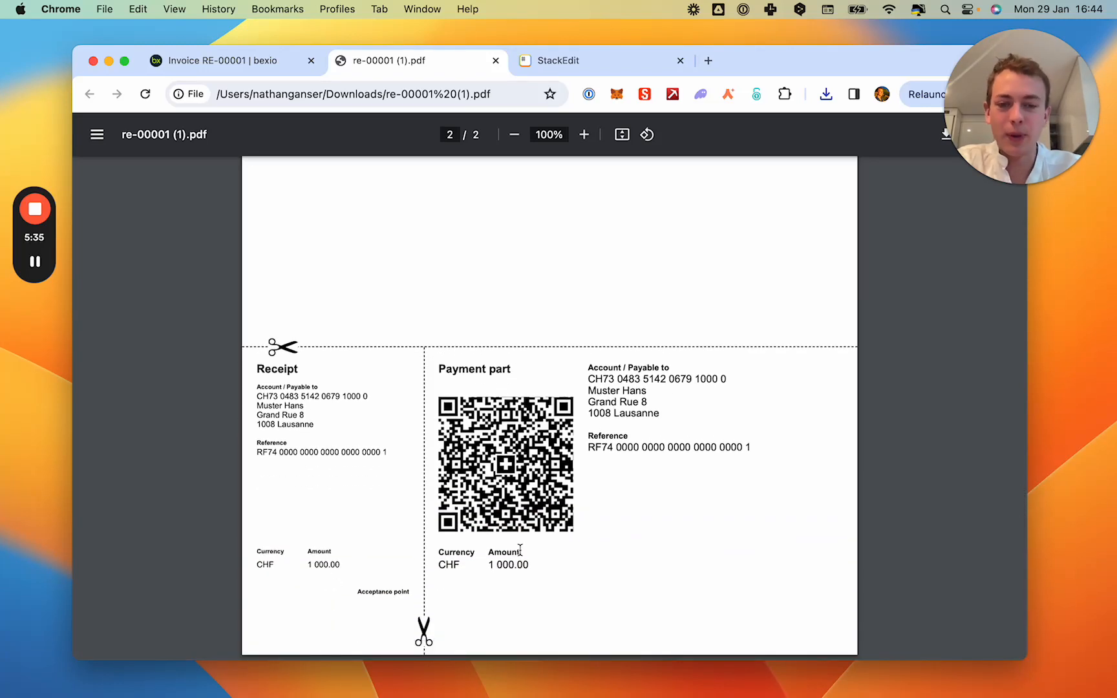
scroll(520, 551, "up", 15)
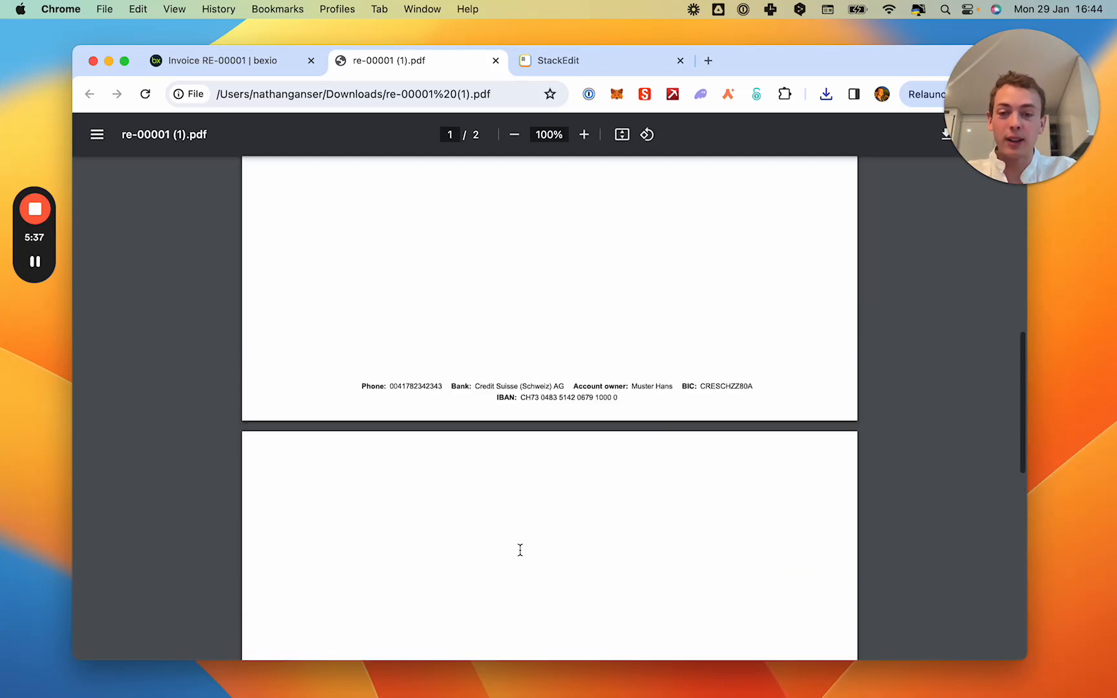
scroll(520, 550, "down", 3)
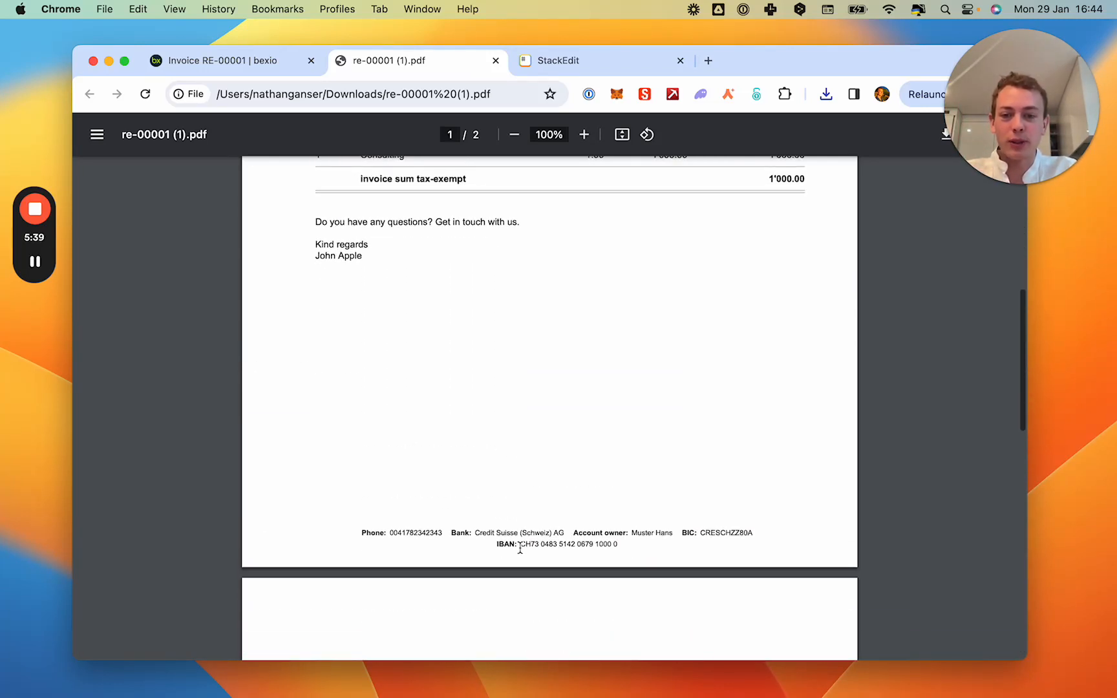
scroll(556, 486, "up", 7)
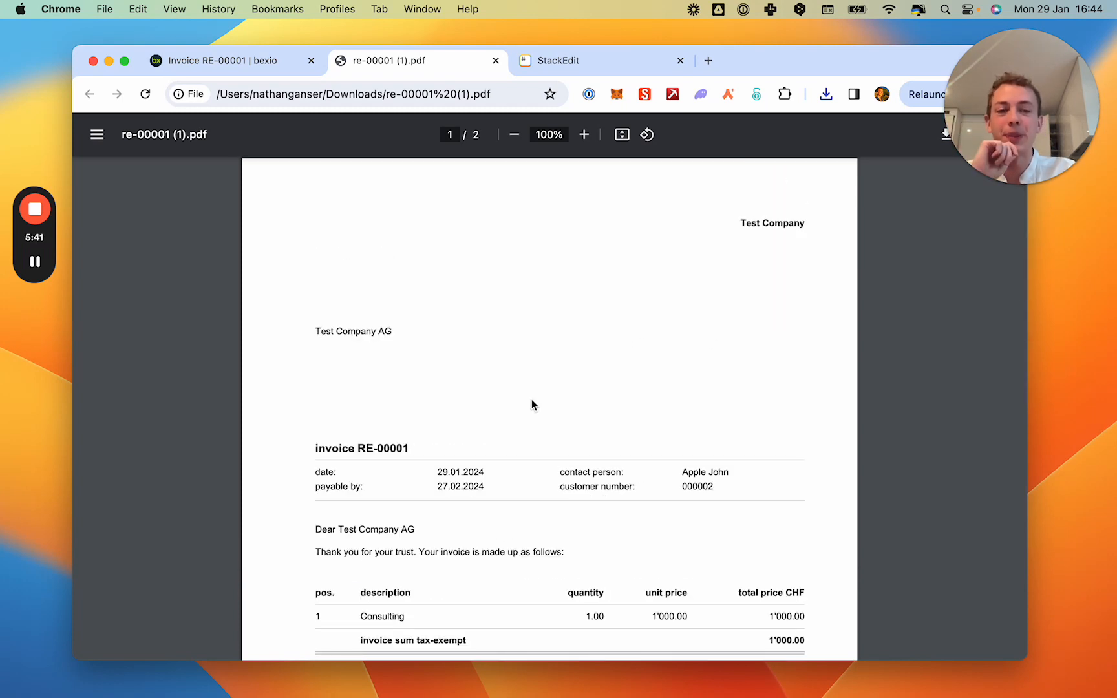
scroll(533, 405, "down", 15)
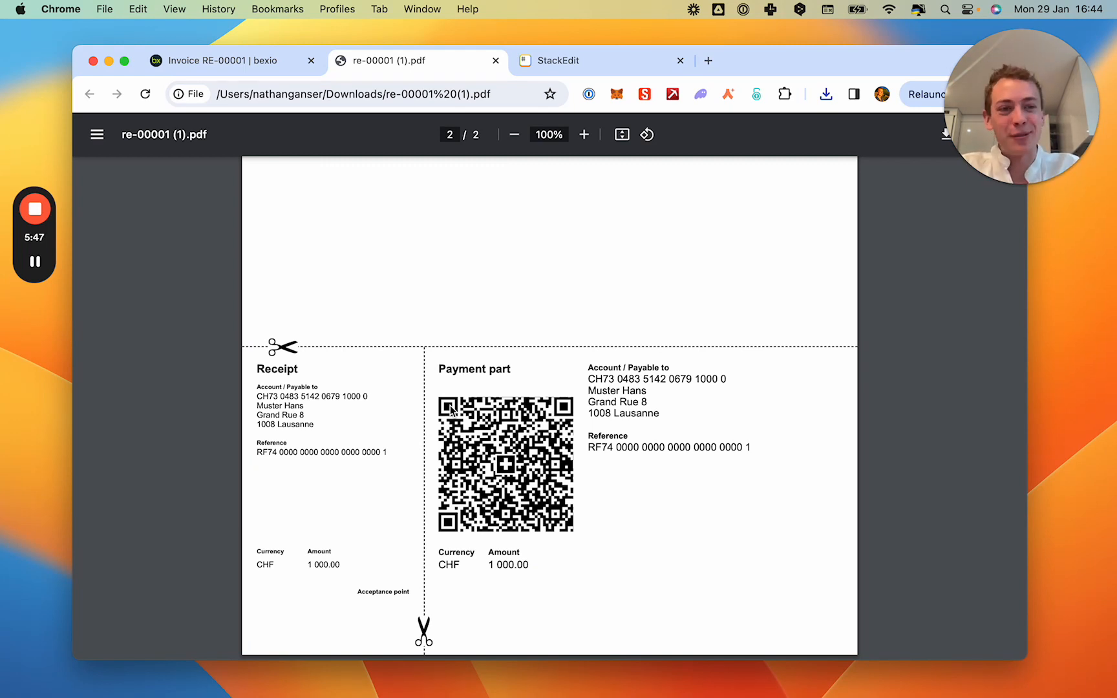
left_click(1035, 184)
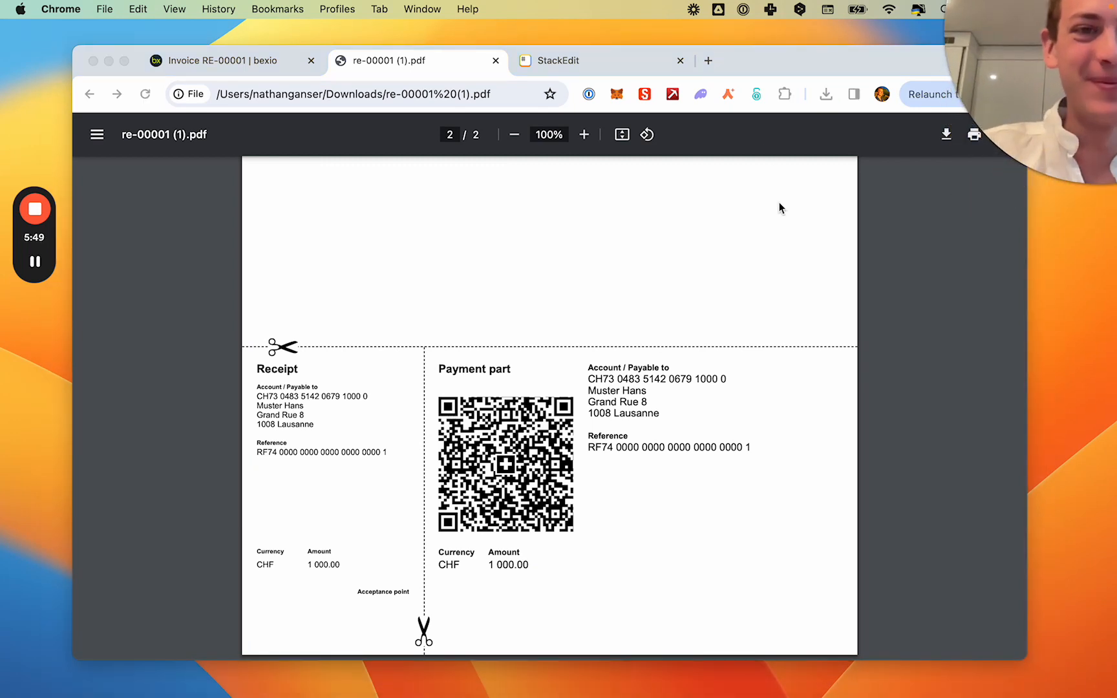